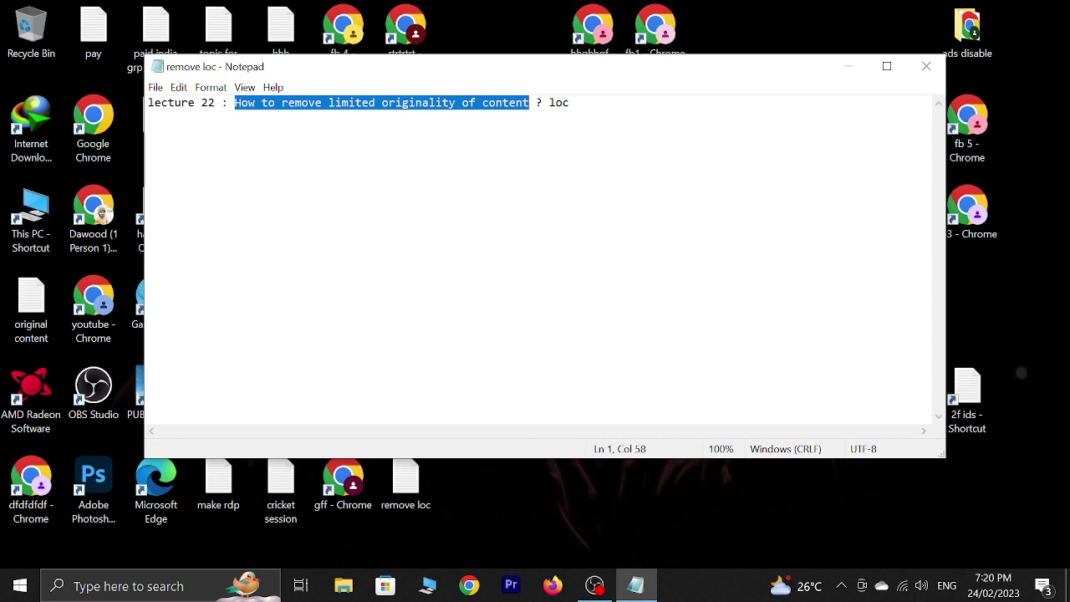
Select the word "loc" at the end of the lecture title line
key("Right")
key("Right")
key("Right")
key("Right")
key("shift+Right")
key("shift+Right")
key("shift+Right")
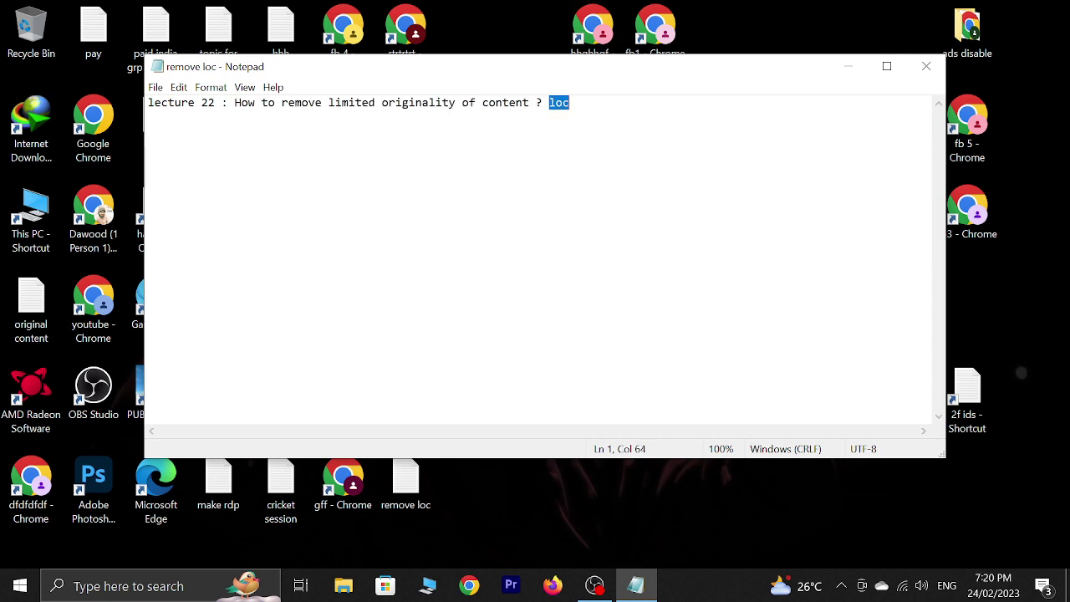
Leave a blank line under the lecture title and add the lines "work" and "change page category"
key("Right")
key("Return")
key("Return")
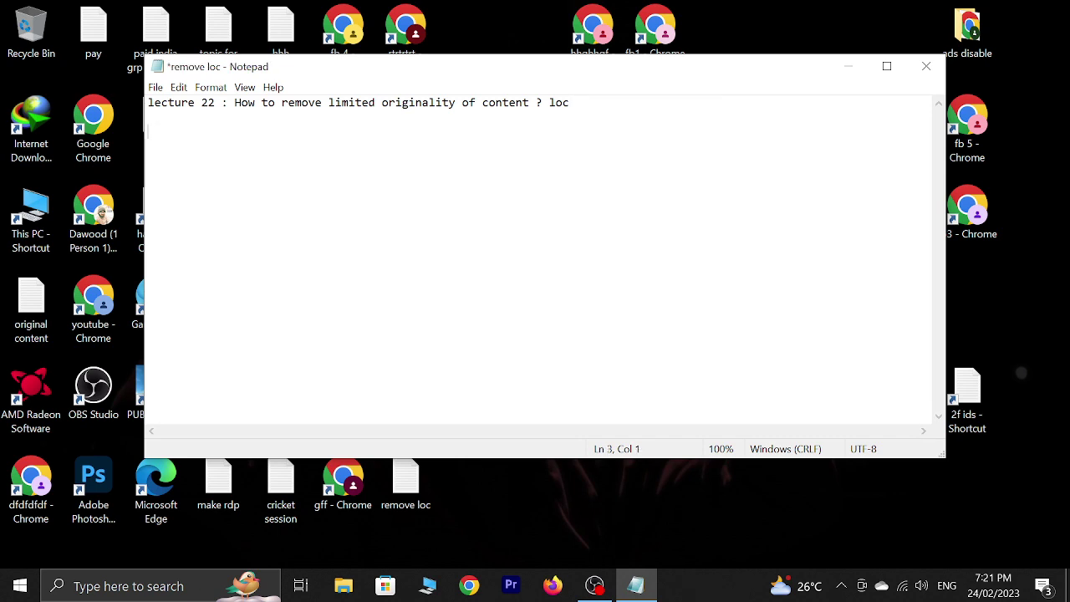
type("work")
type("p")
key("BackSpace")
type("change")
type("page cat")
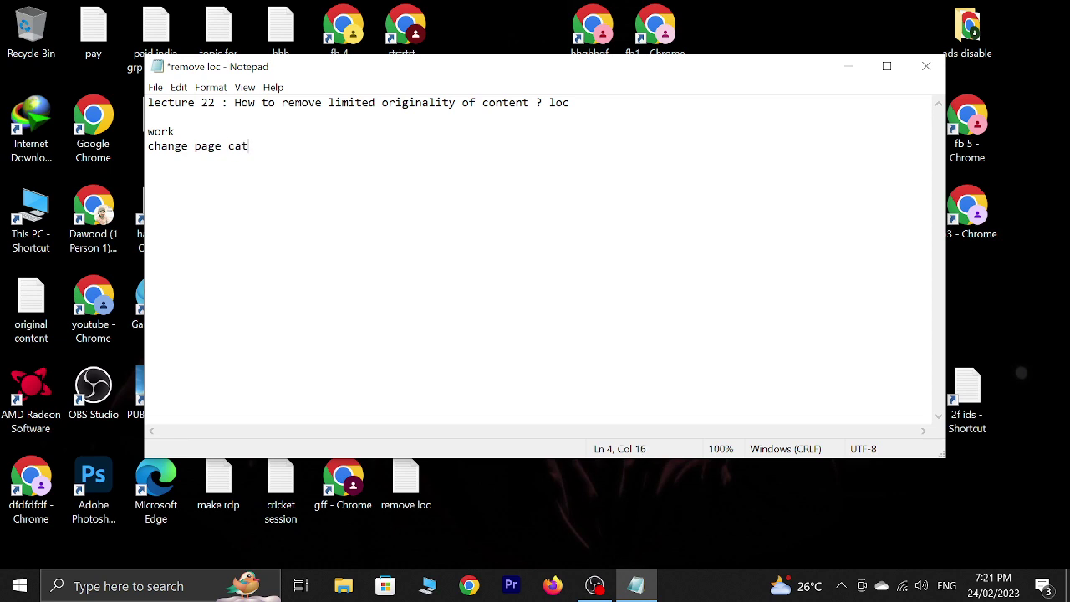
type("egory")
Switch to the fb 5 Chrome profile, bring up the MovieDrama II Facebook page maximized, and close the extra new tab
left_click(848, 67)
double_click(950, 134)
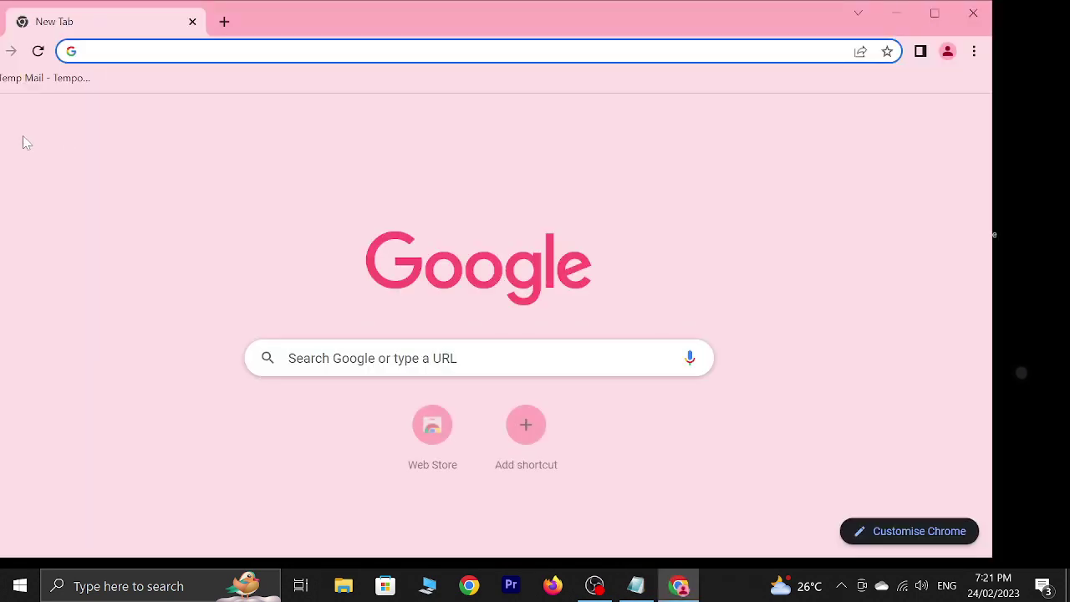
left_click(311, 360)
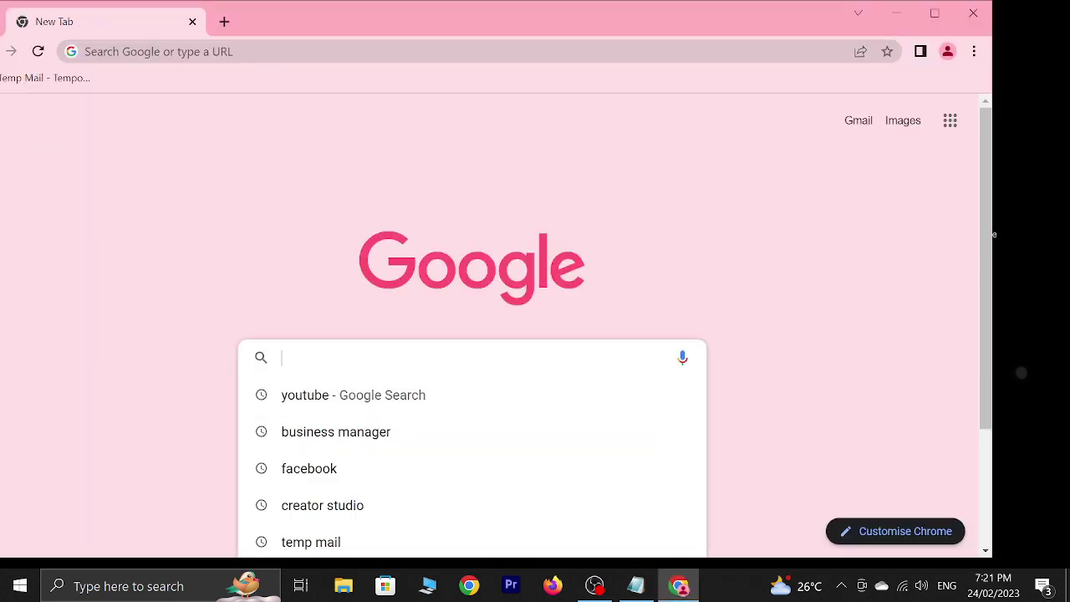
left_click_drag(377, 31, 452, 27)
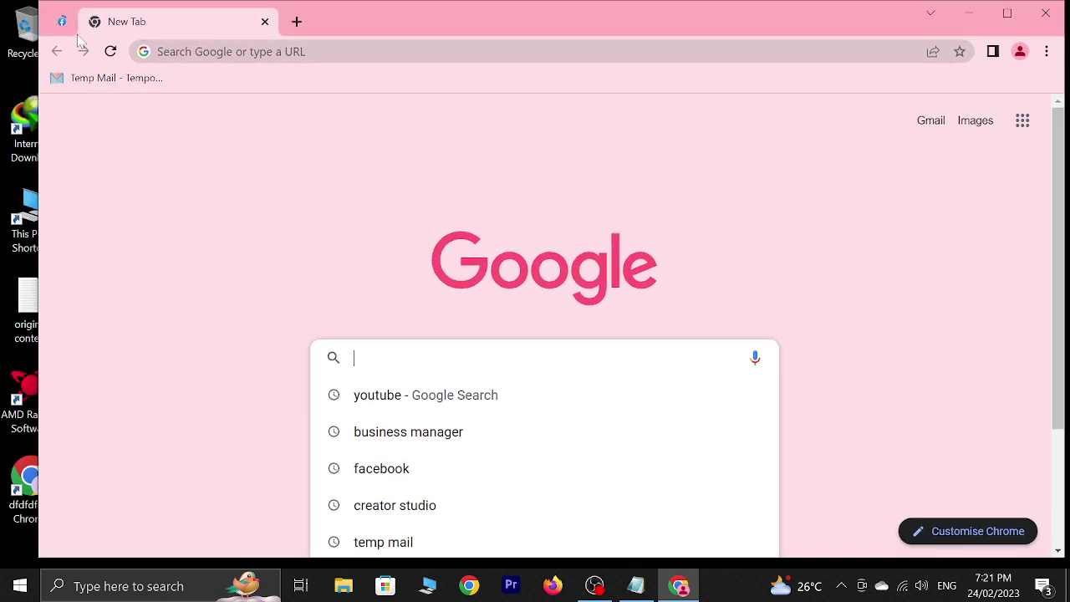
left_click(61, 25)
left_click(265, 22)
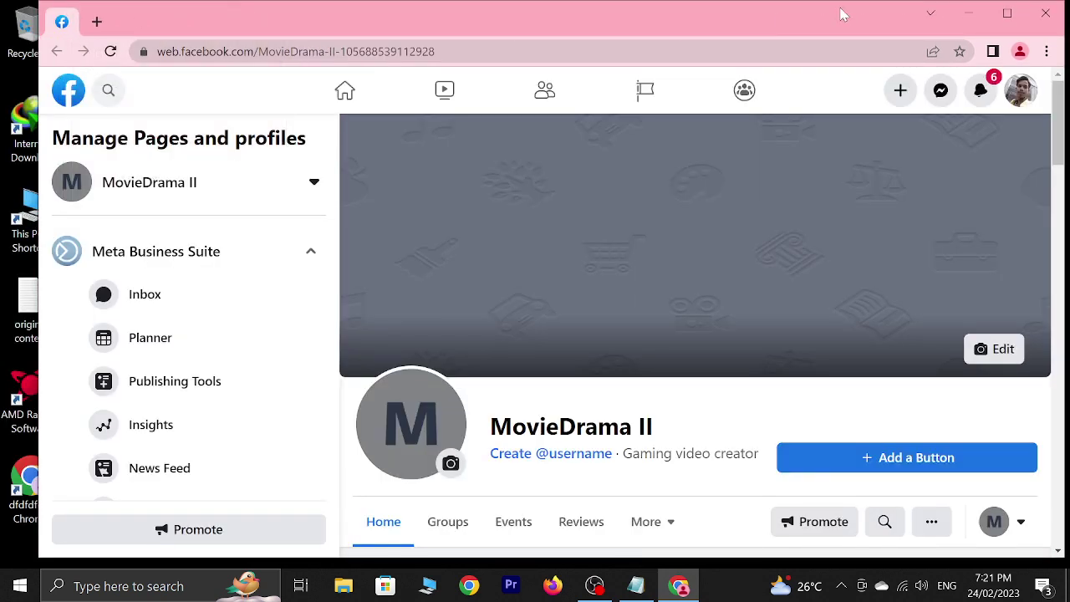
left_click(1008, 14)
Open the page info editing form for the MovieDrama II page
scroll(146, 251, "down", 2)
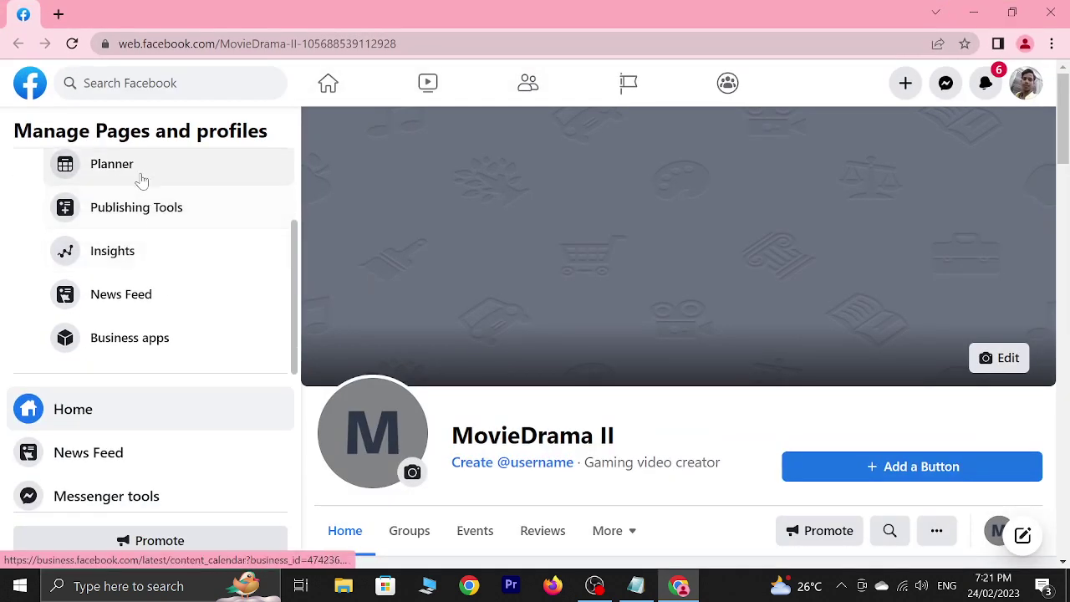
scroll(125, 359, "down", 4)
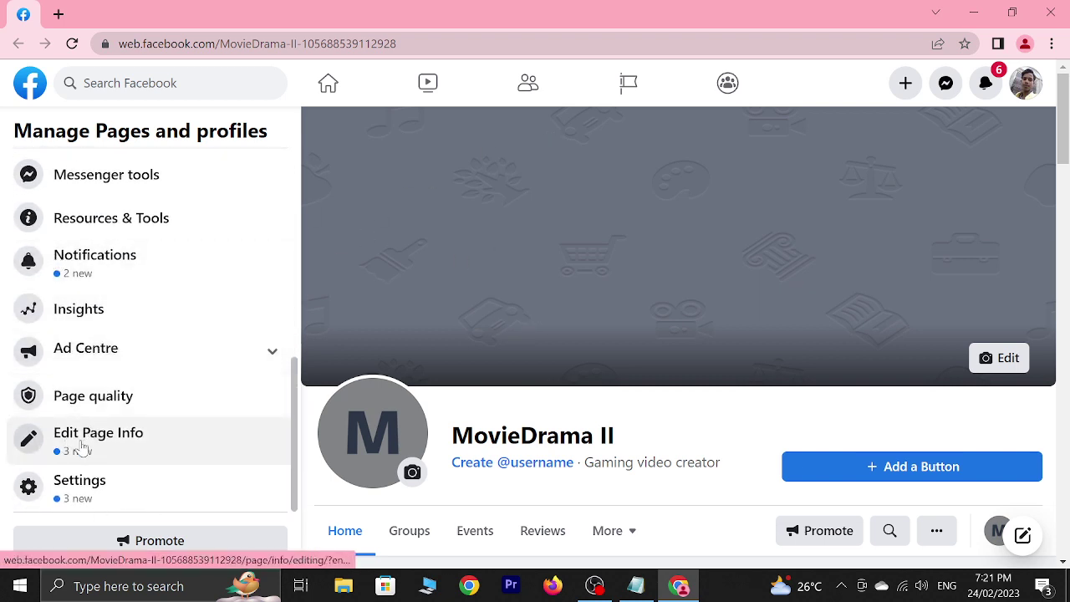
left_click(98, 451)
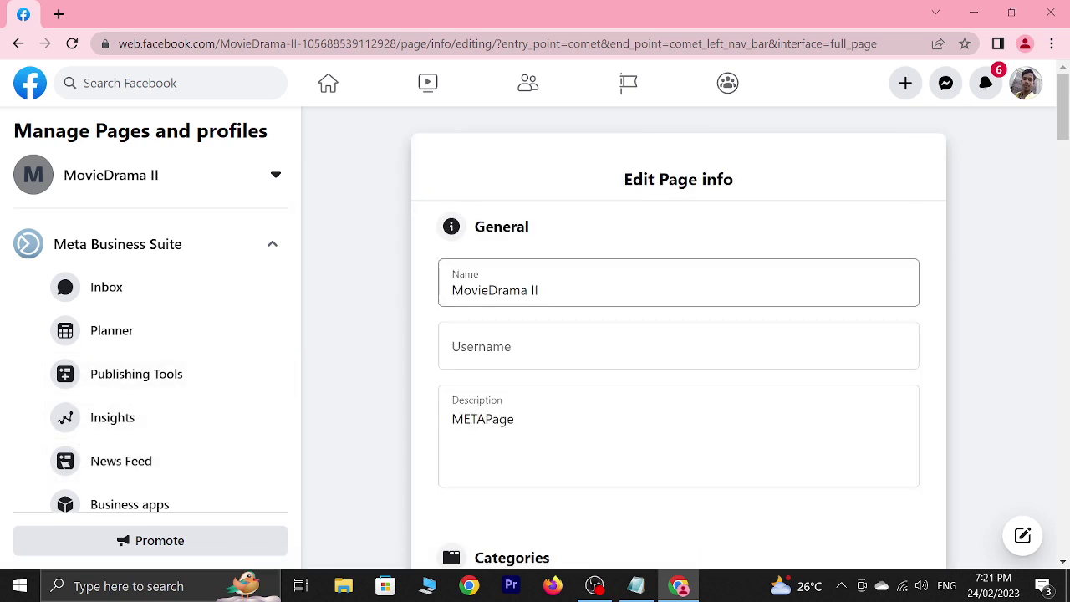
Add Community centre to the page's categories and remove Gaming video creator
scroll(678, 401, "down", 5)
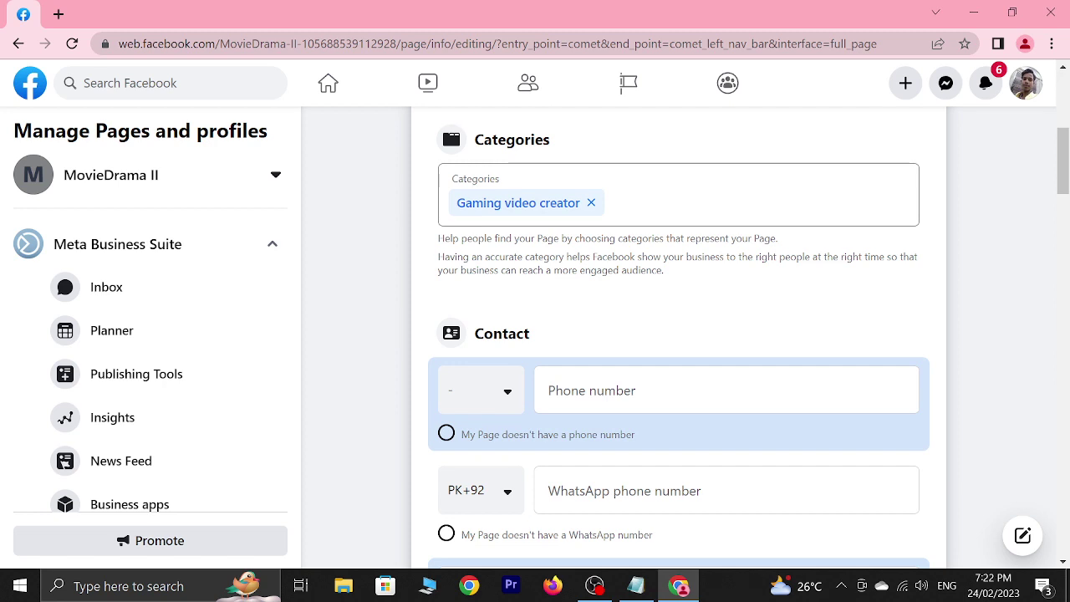
left_click(612, 209)
type("co")
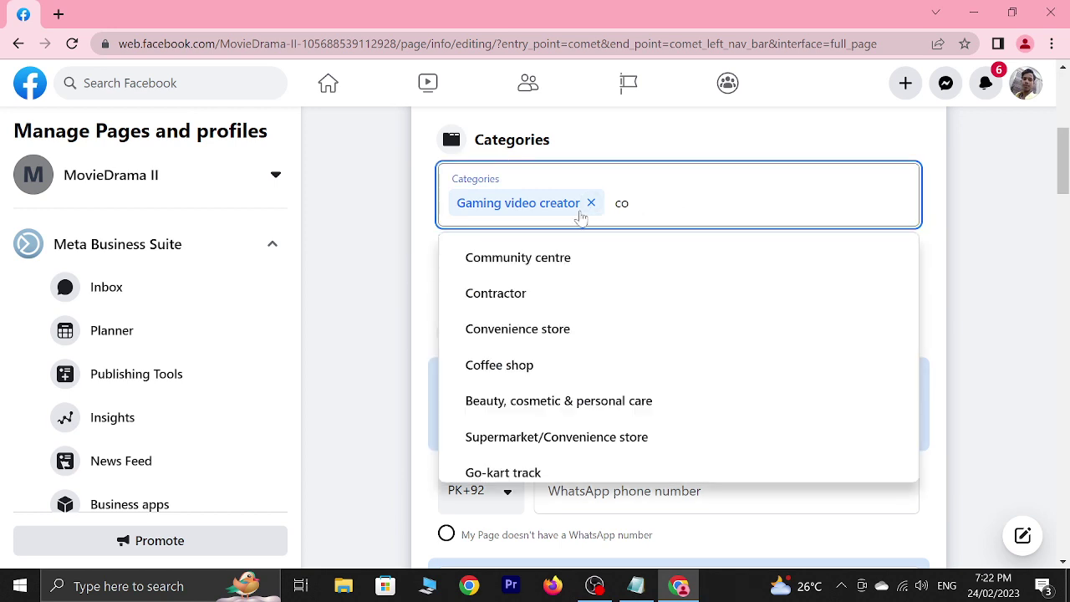
left_click(517, 266)
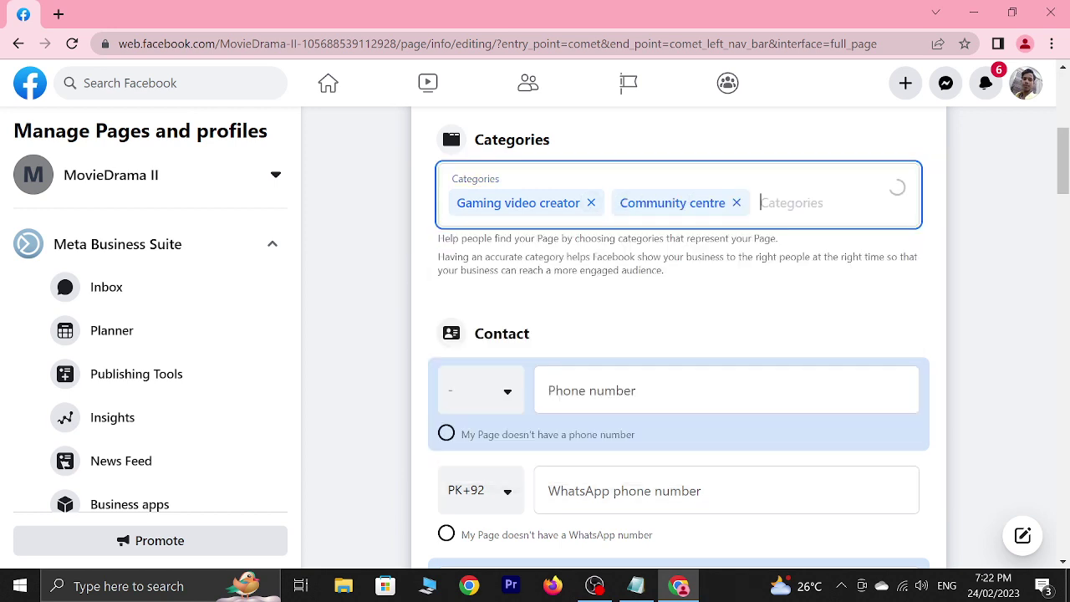
left_click(589, 209)
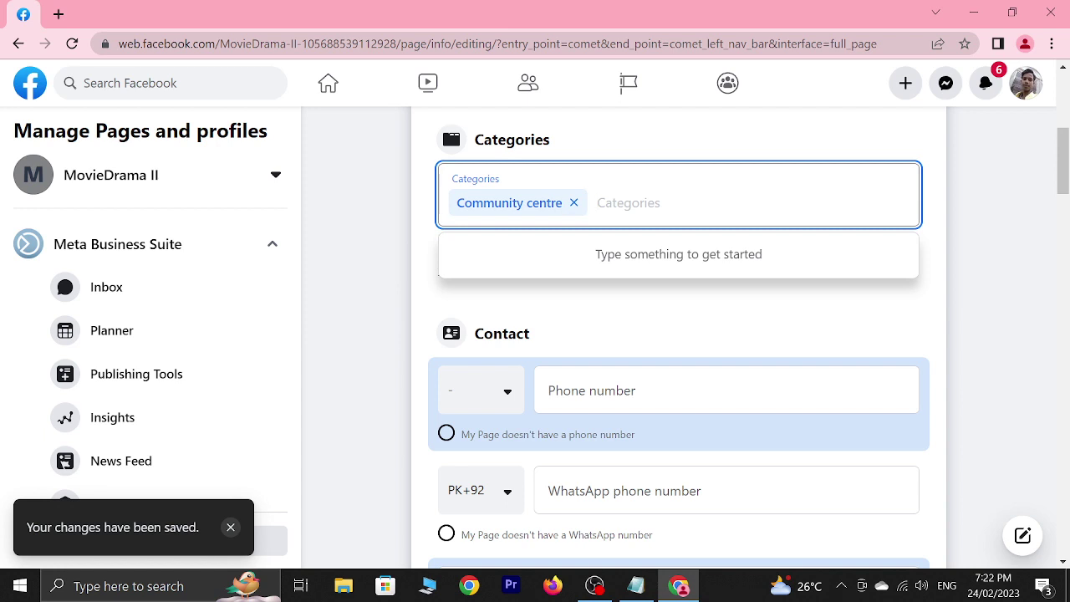
Add Gaming video creator back to the page's categories and remove Community centre
type("gaming")
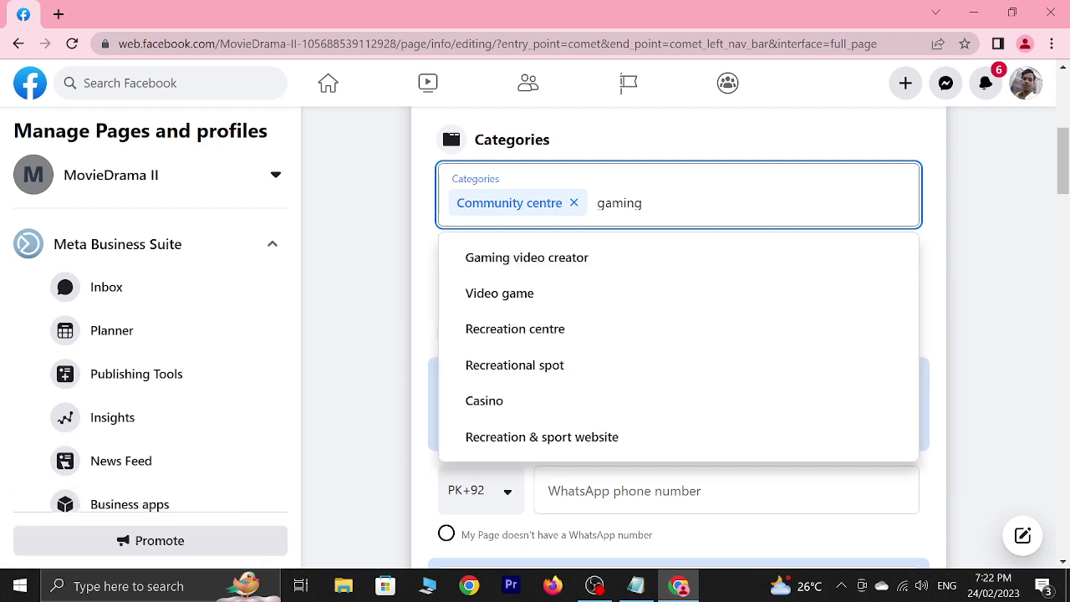
left_click(555, 261)
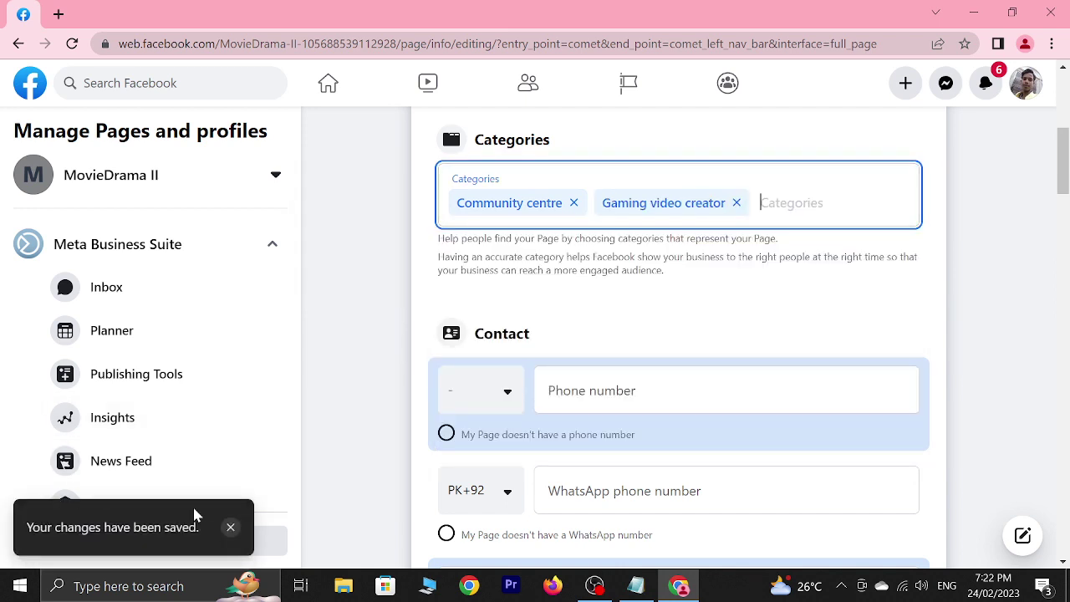
left_click(573, 204)
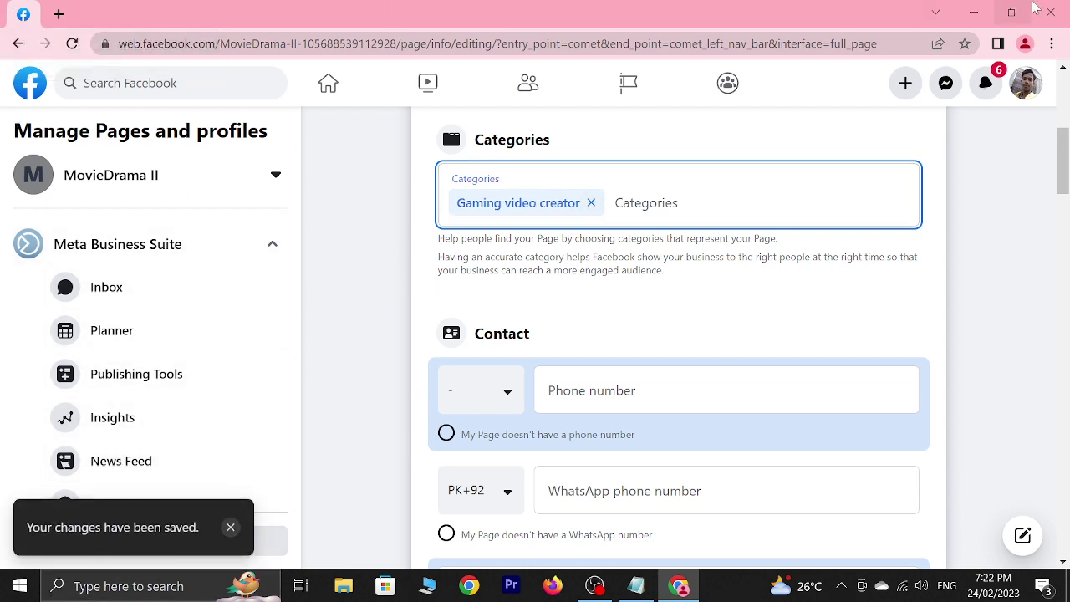
Switch back to the Notepad notes and add the line "daily game 4hr" below "change page category"
left_click(975, 13)
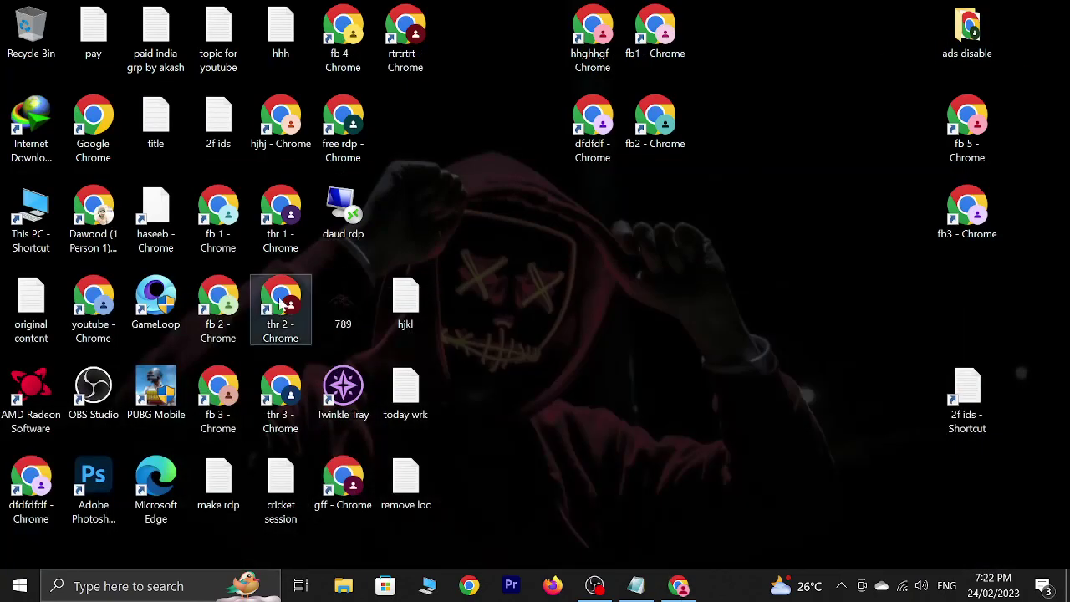
left_click(637, 586)
key("Return")
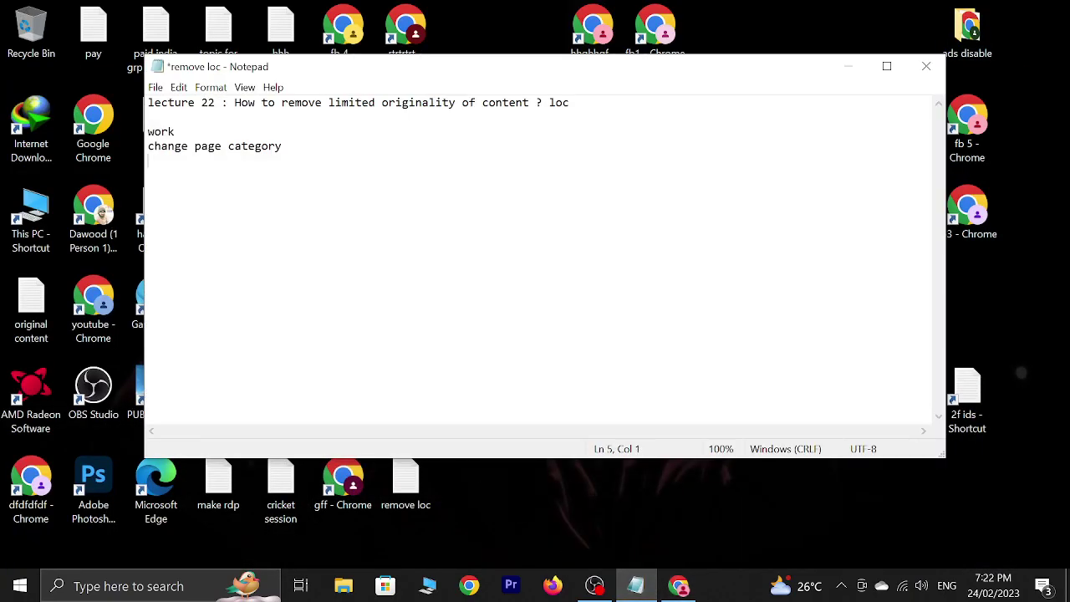
type("daily game")
type("4hr")
Add the lines "page setting" and "obs setting" below the work notes, separated from them by two blank lines
key("Return")
key("Return")
type("page ")
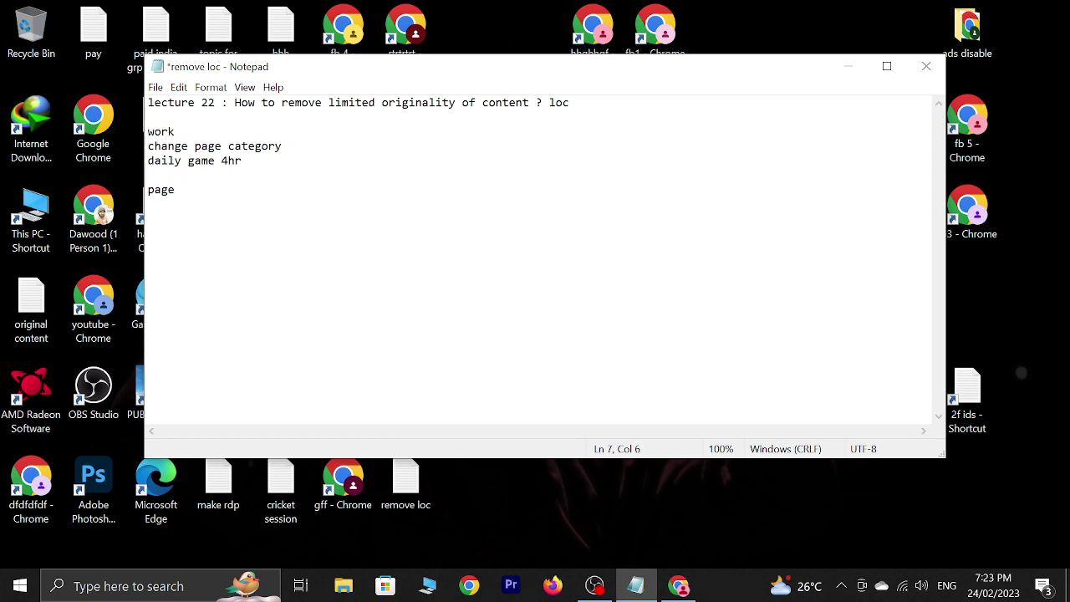
type("setting")
key("Return")
type("obs settin")
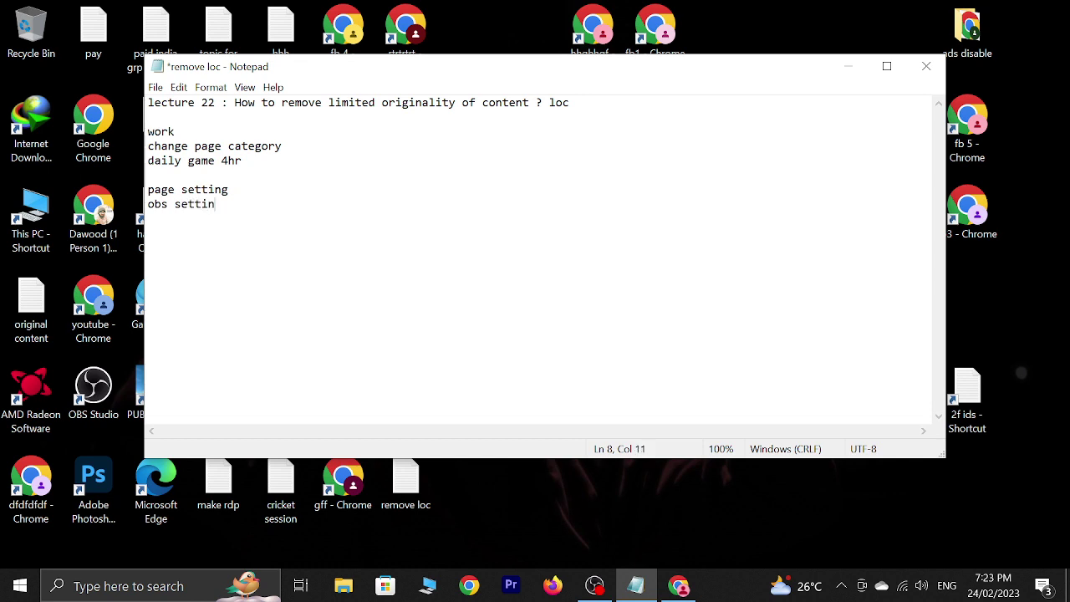
type("g")
left_click(228, 190)
key("Return")
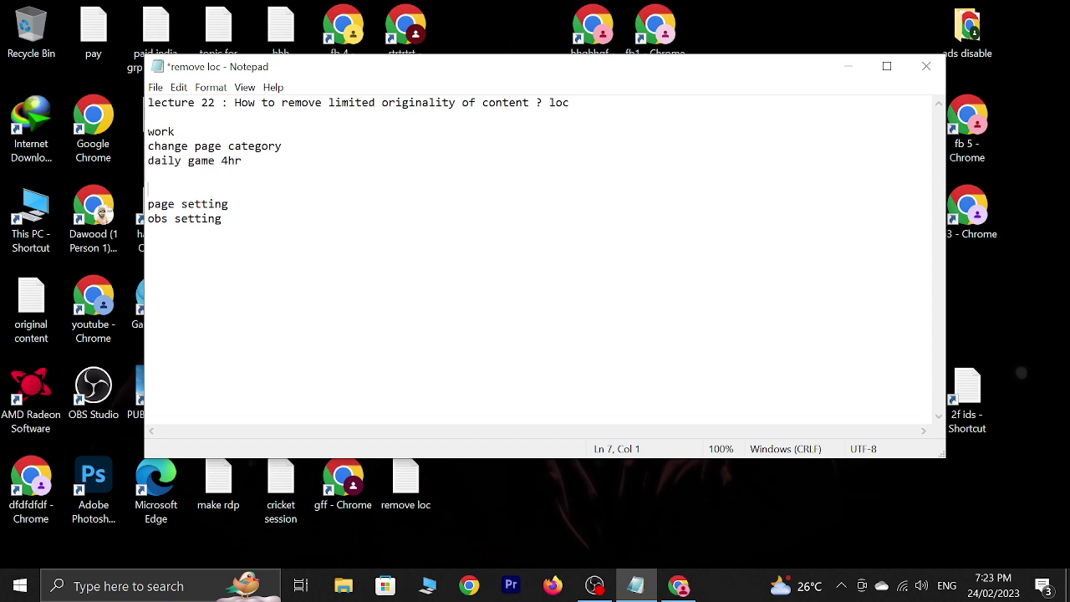
Minimize the notes, start Chrome with another profile, and open YouTube in a maximized window
left_click(848, 66)
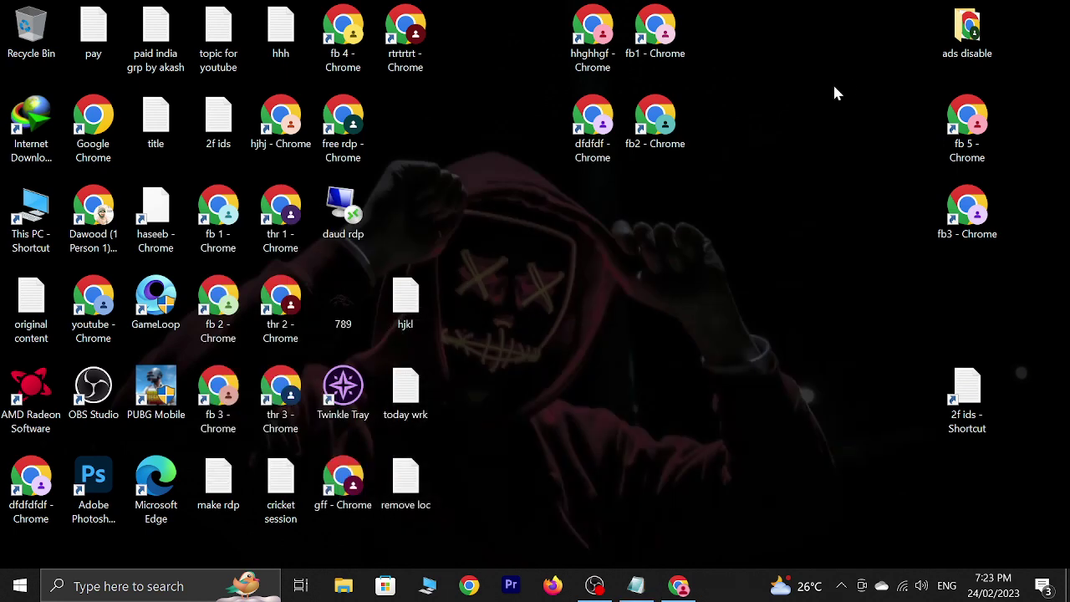
left_click(969, 143)
left_click(469, 585)
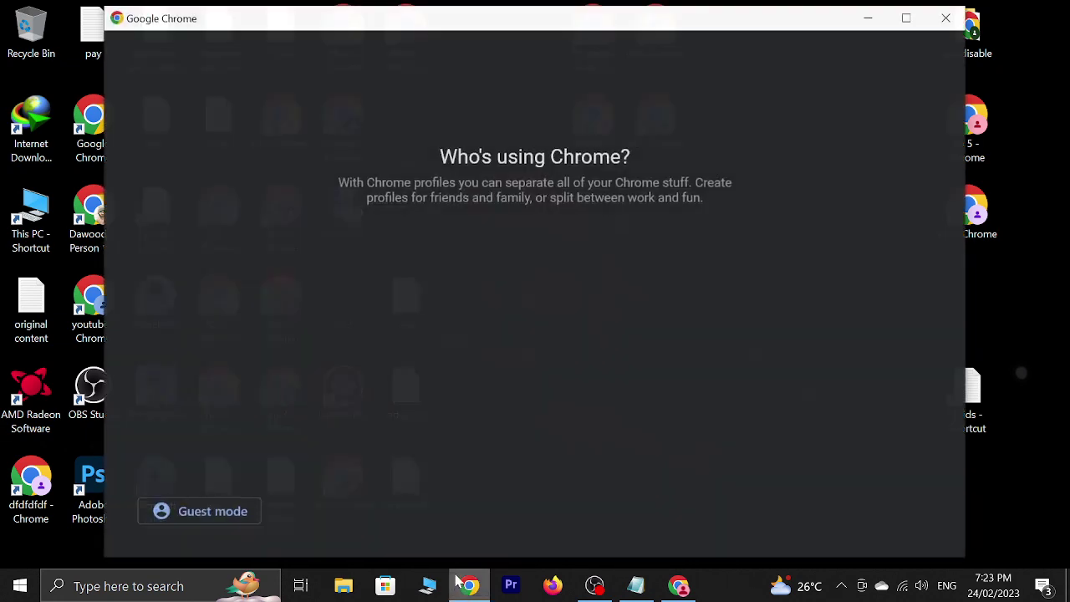
left_click(451, 258)
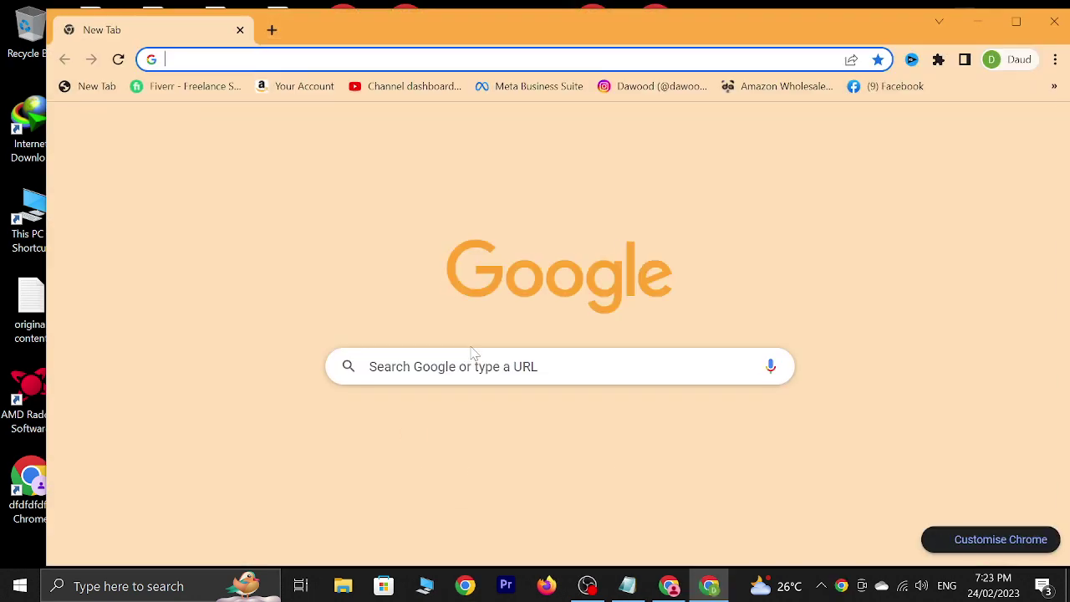
left_click(415, 386)
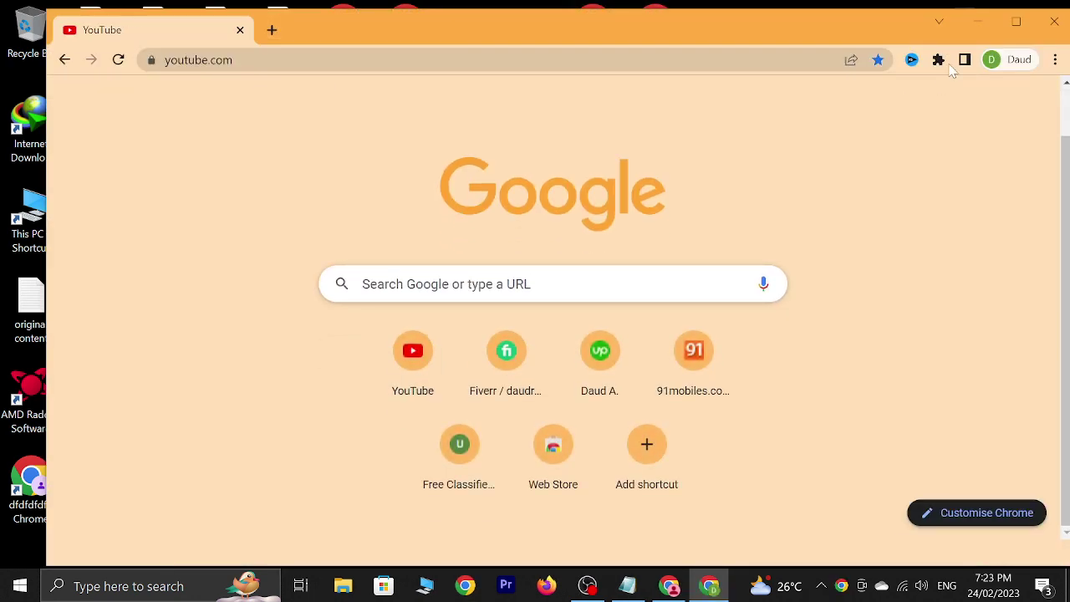
left_click(1016, 21)
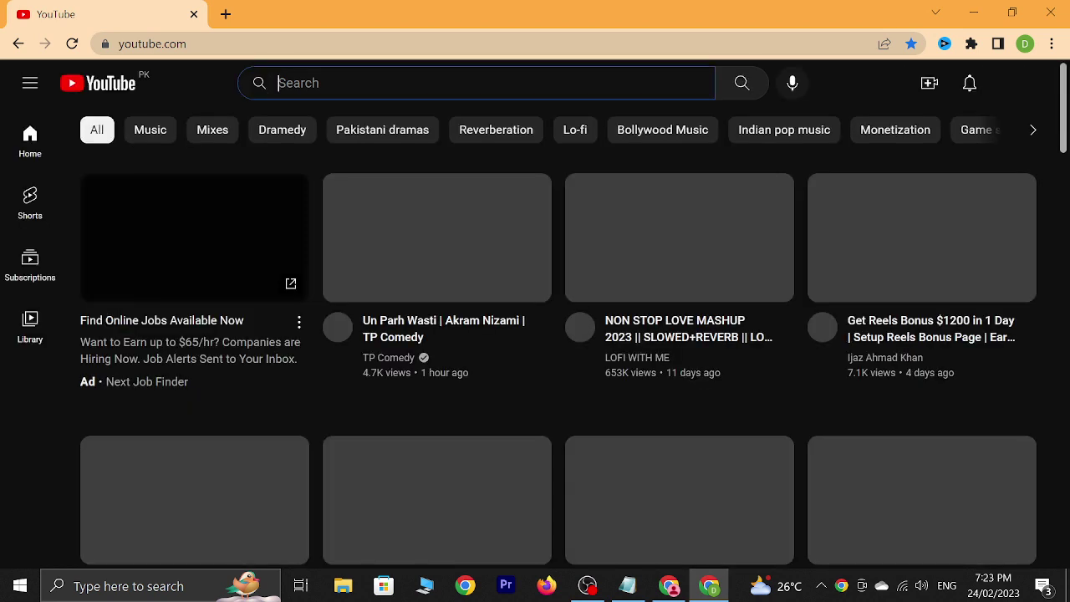
Search YouTube for mkiceandfire and open the MKIceAndFire channel
type("mk")
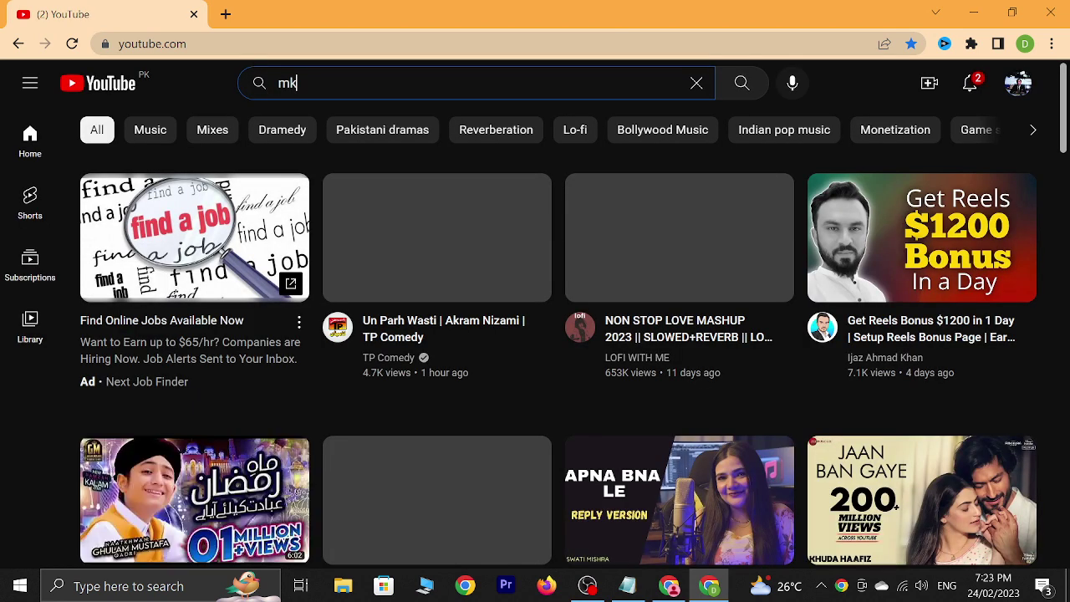
type("ice")
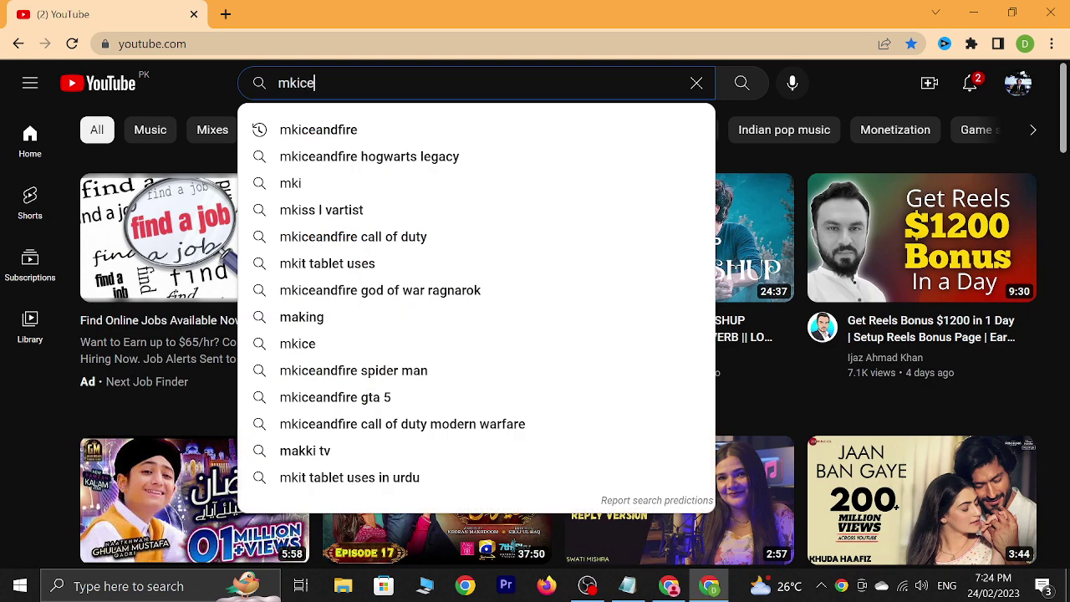
left_click(322, 134)
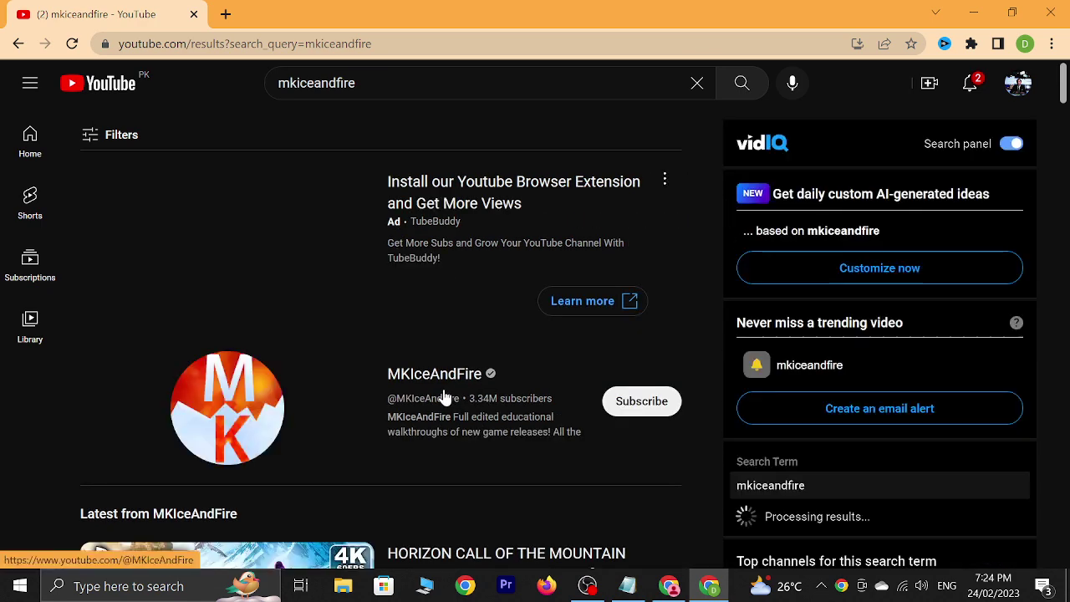
left_click(445, 383)
left_click(443, 381)
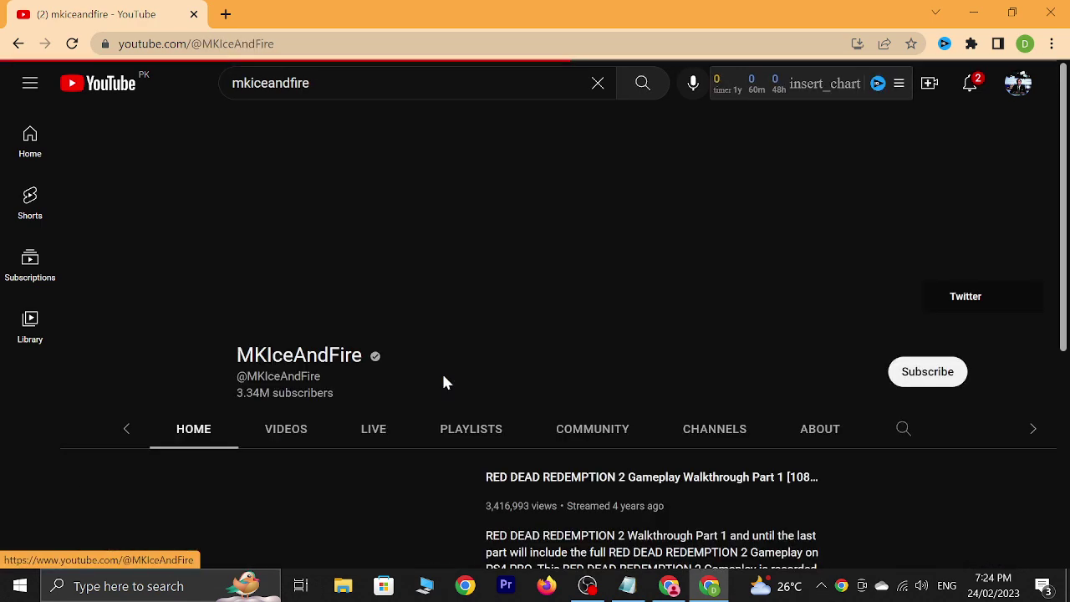
Browse the channel's recently uploaded videos and open the options of the ATOMIC HEART Part 1 FULL GAME video
scroll(442, 377, "down", 4)
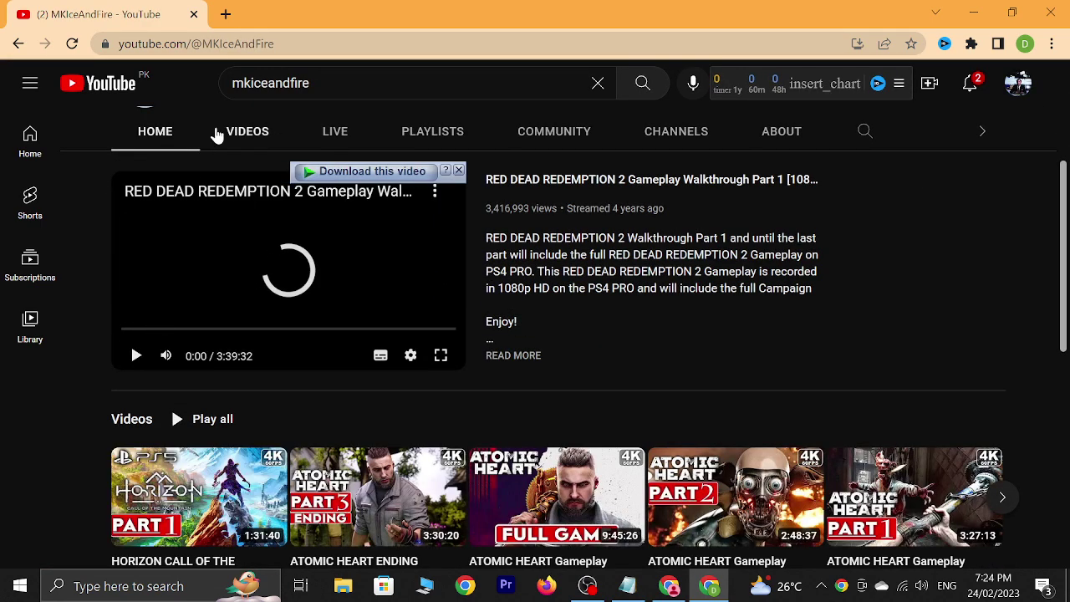
left_click(240, 143)
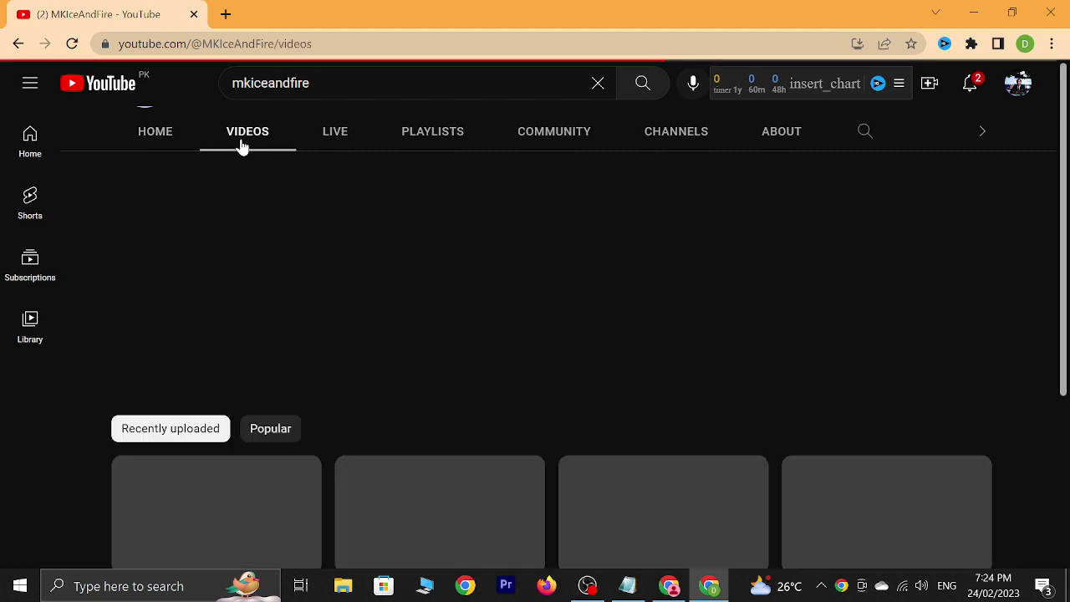
scroll(72, 368, "down", 3)
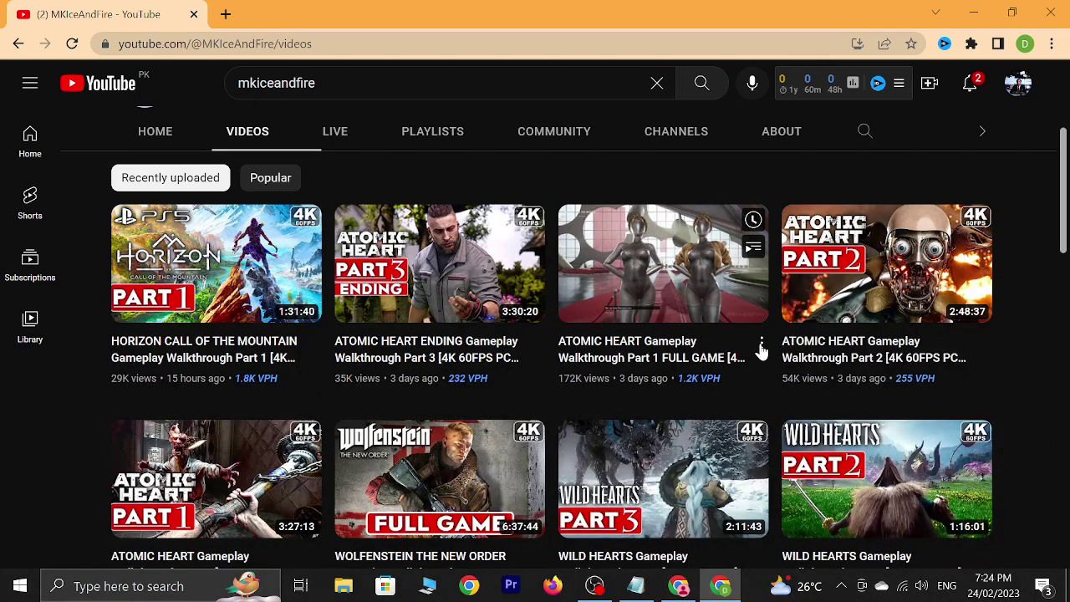
left_click(762, 343)
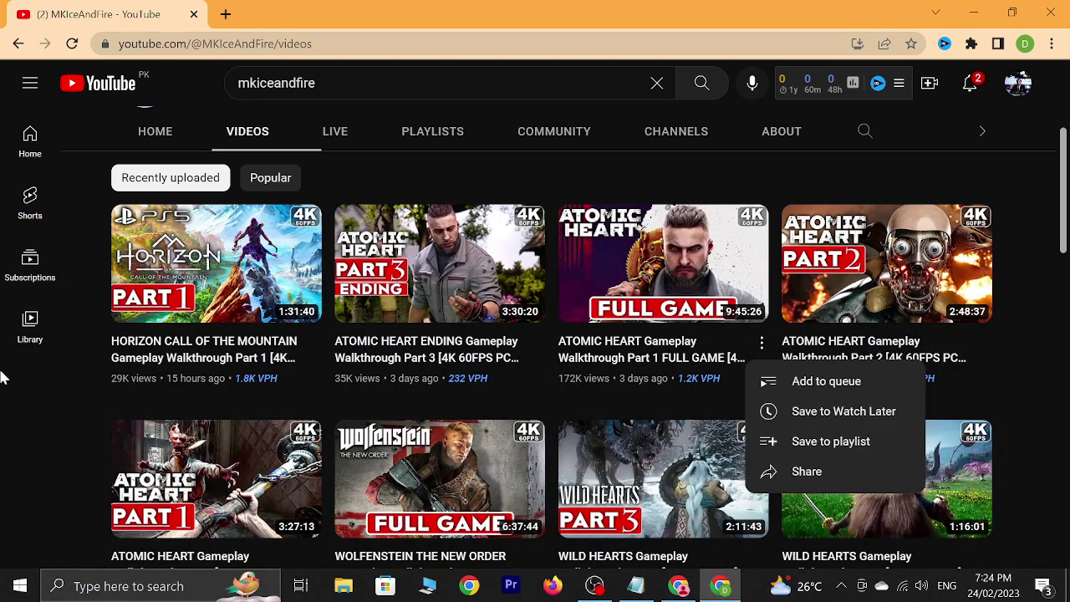
Copy the share link of the ATOMIC HEART Part 1 FULL GAME video, close the browser window and bring up the notes
left_click(805, 471)
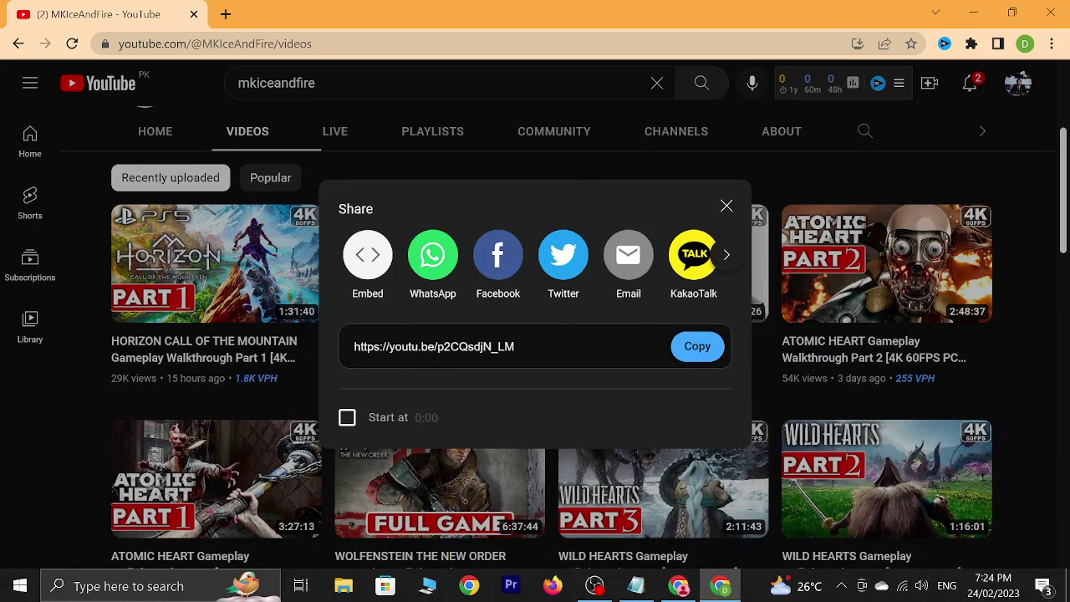
left_click(707, 347)
left_click(726, 207)
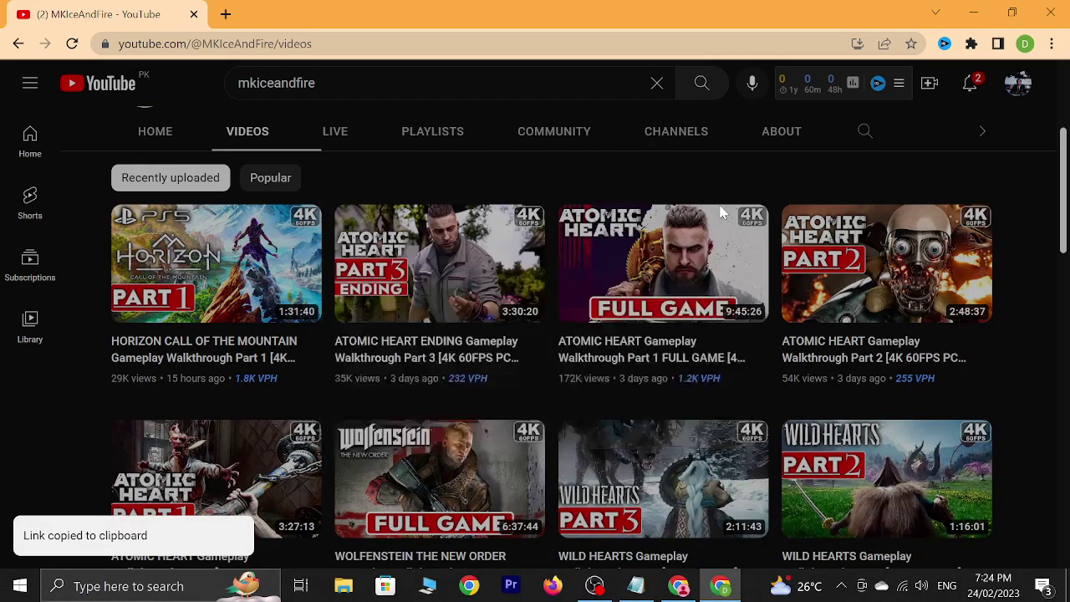
left_click(1051, 12)
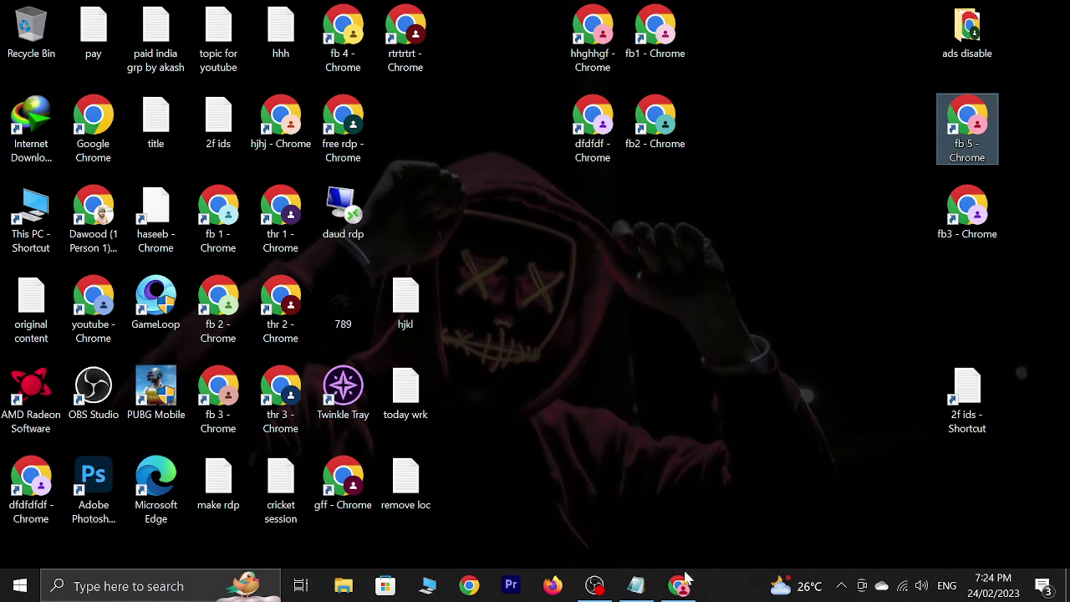
left_click(633, 587)
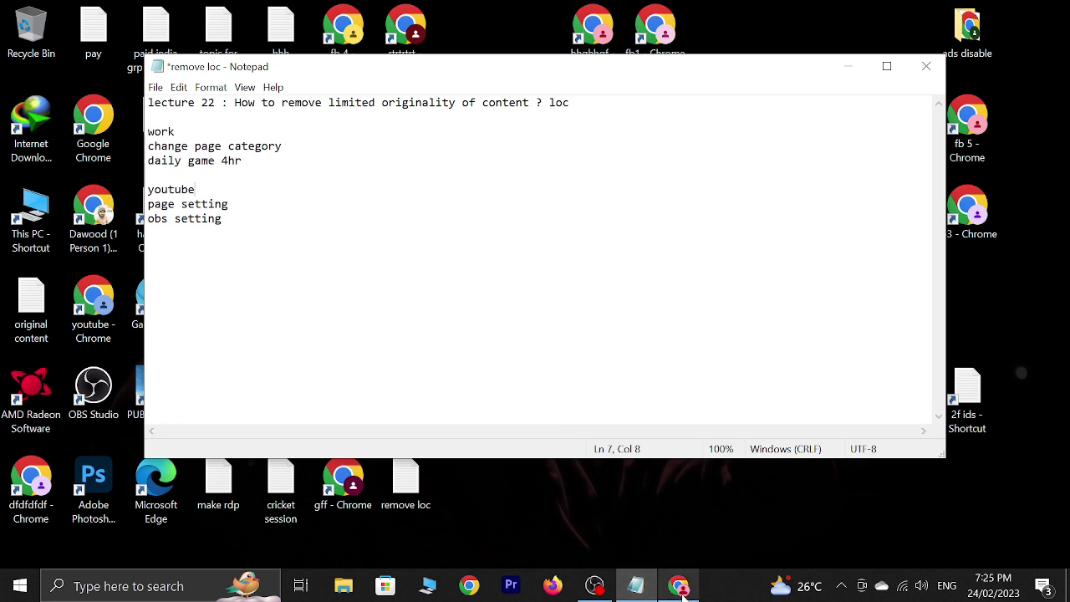
Start Chrome with the same profile again, search YouTube for mkiceandfire and open the MKIceAndFire channel
left_click(469, 585)
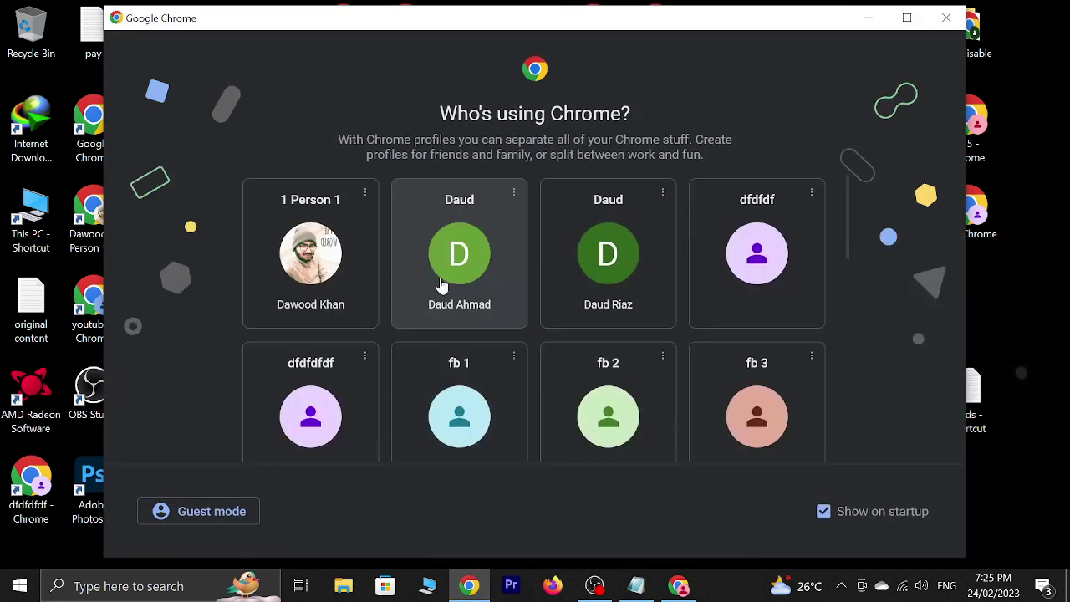
left_click(459, 254)
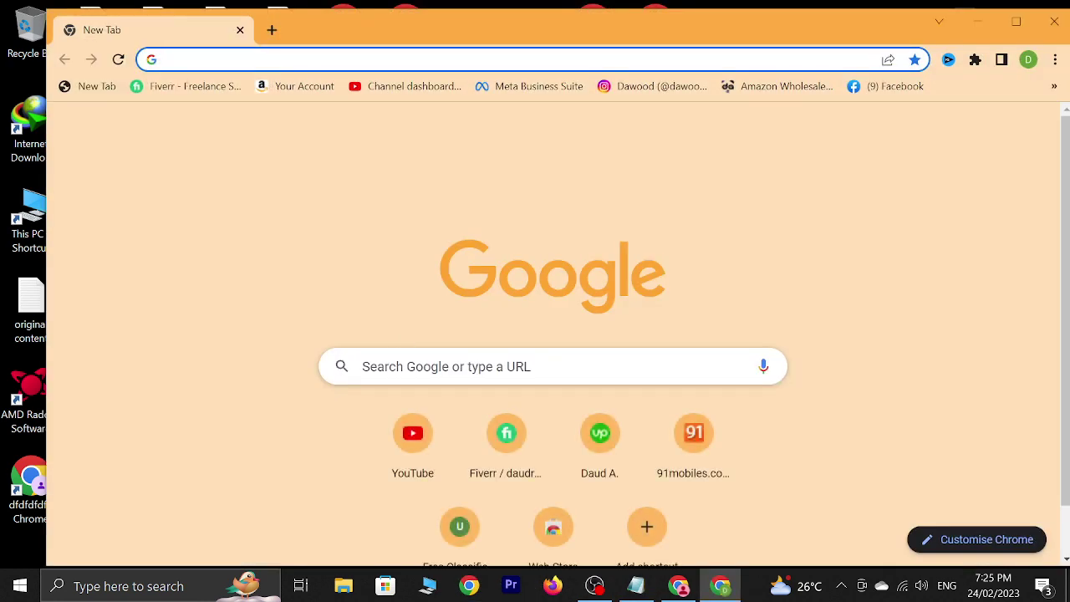
left_click(413, 436)
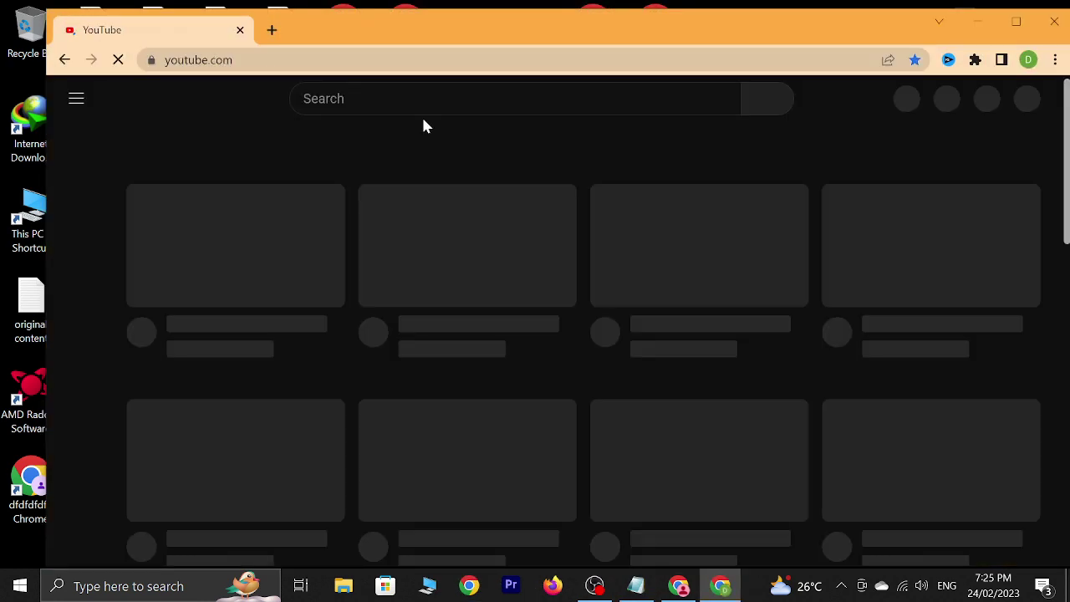
left_click(423, 100)
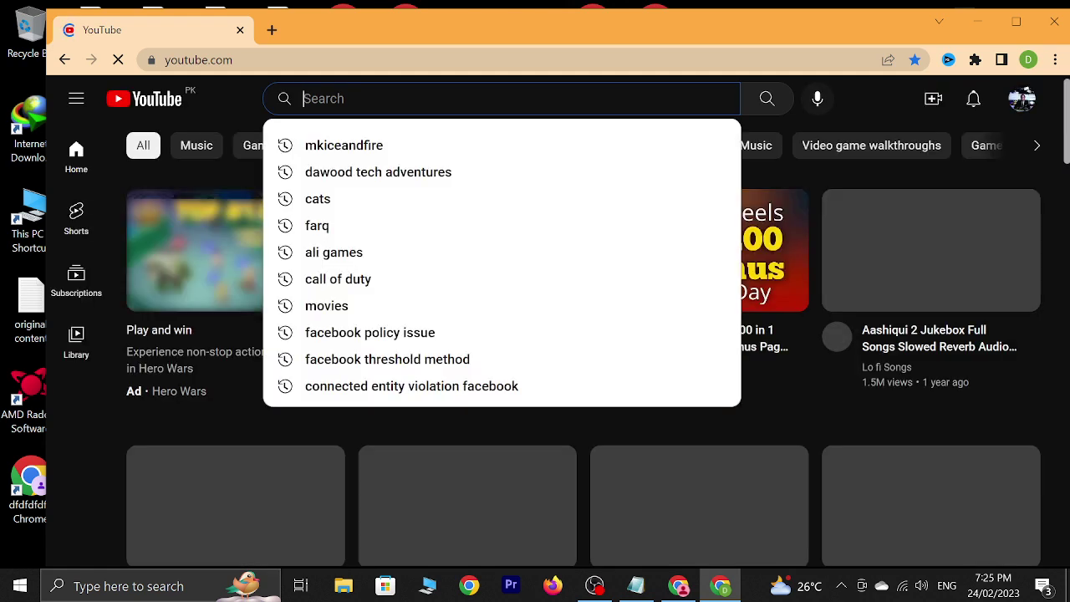
left_click(341, 147)
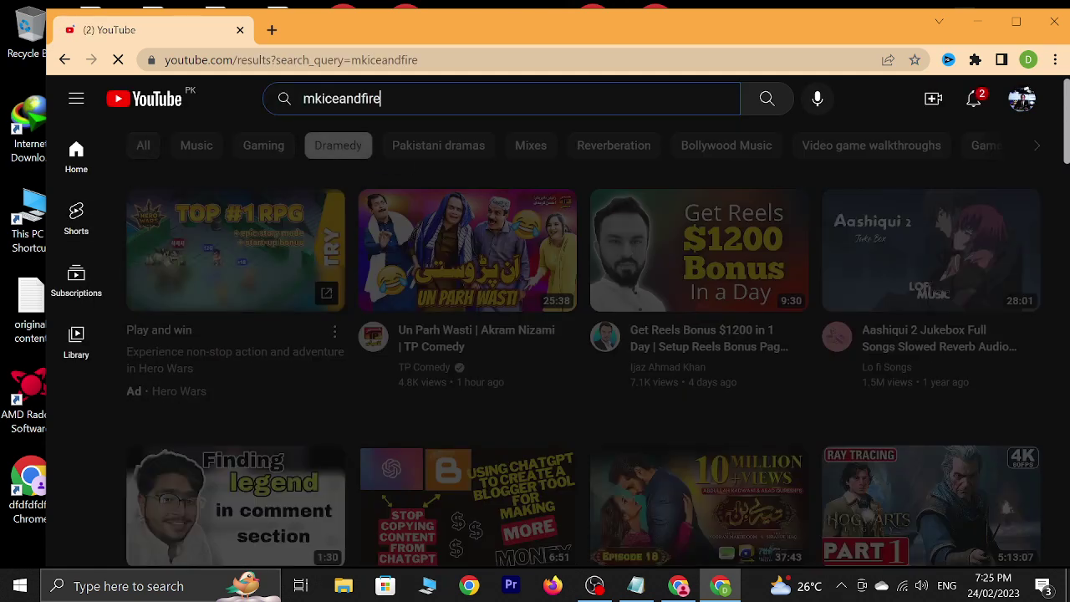
left_click(472, 363)
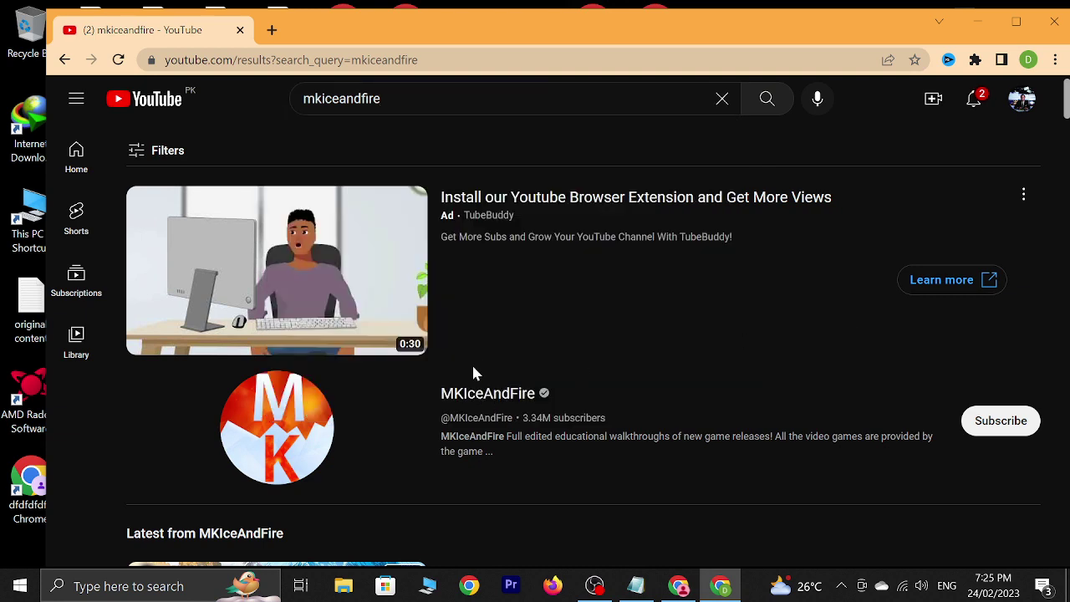
left_click(485, 395)
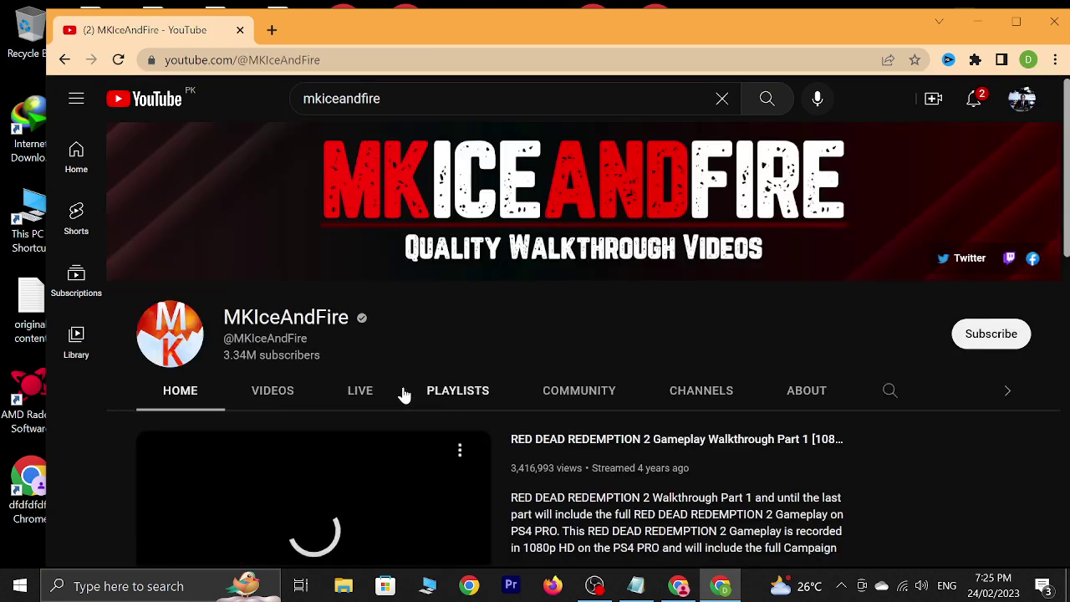
Look over the videos on the channel's home page and close the browser window
scroll(404, 395, "down", 4)
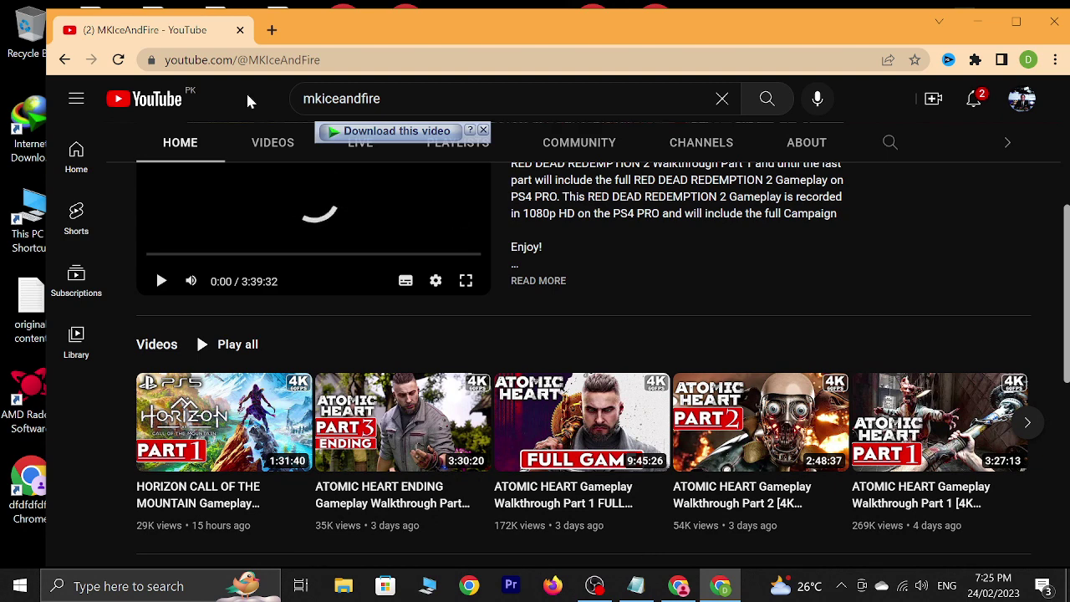
left_click_drag(822, 29, 645, 25)
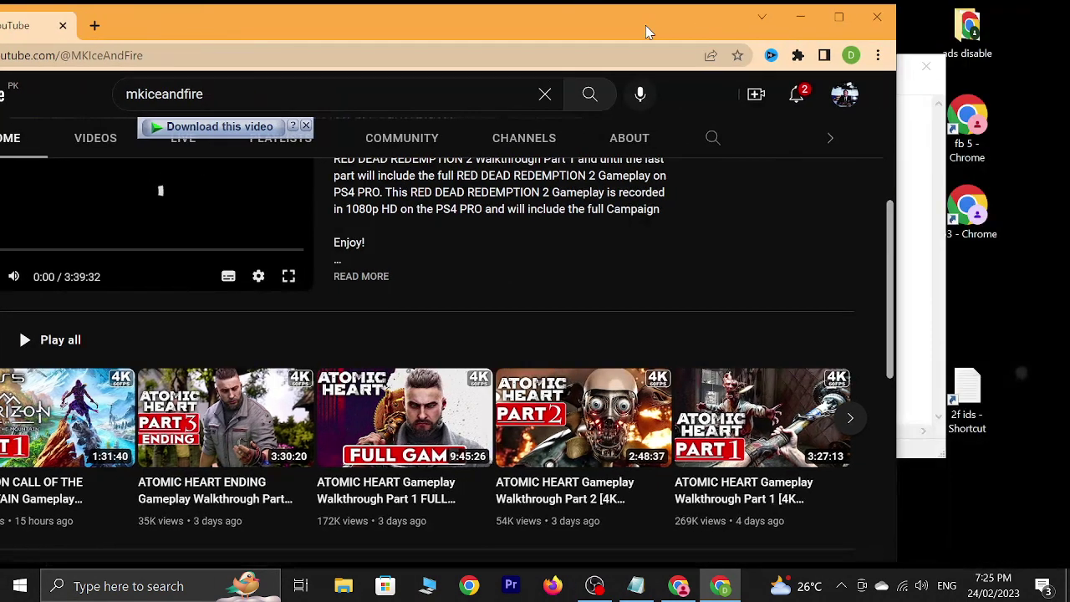
left_click(868, 20)
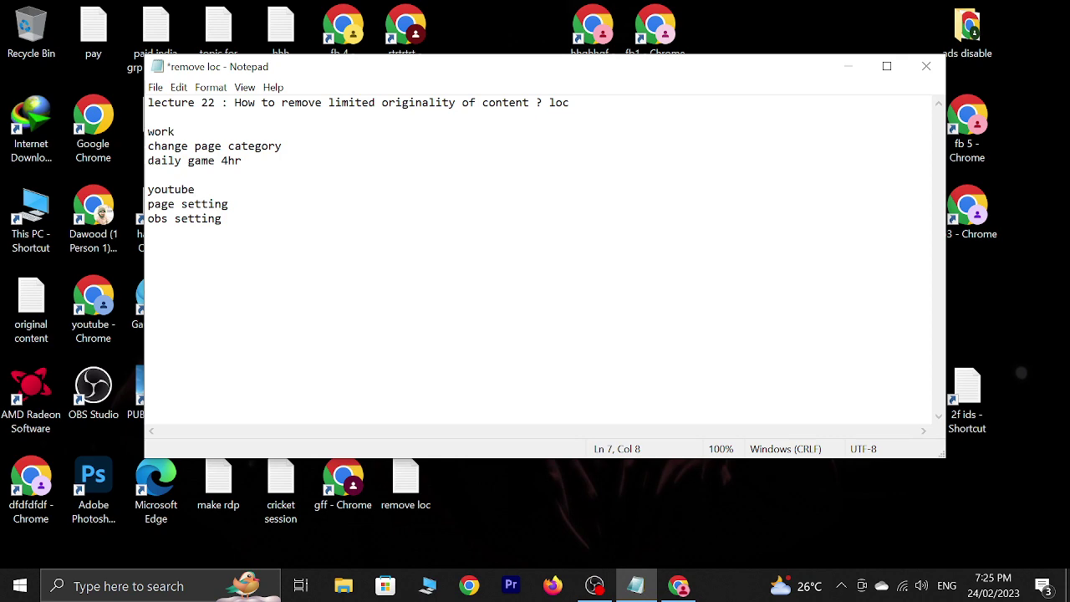
Minimize the notes, switch to the Facebook window and open the MovieDrama II page from the Facebook home page
left_click(848, 66)
left_click(680, 584)
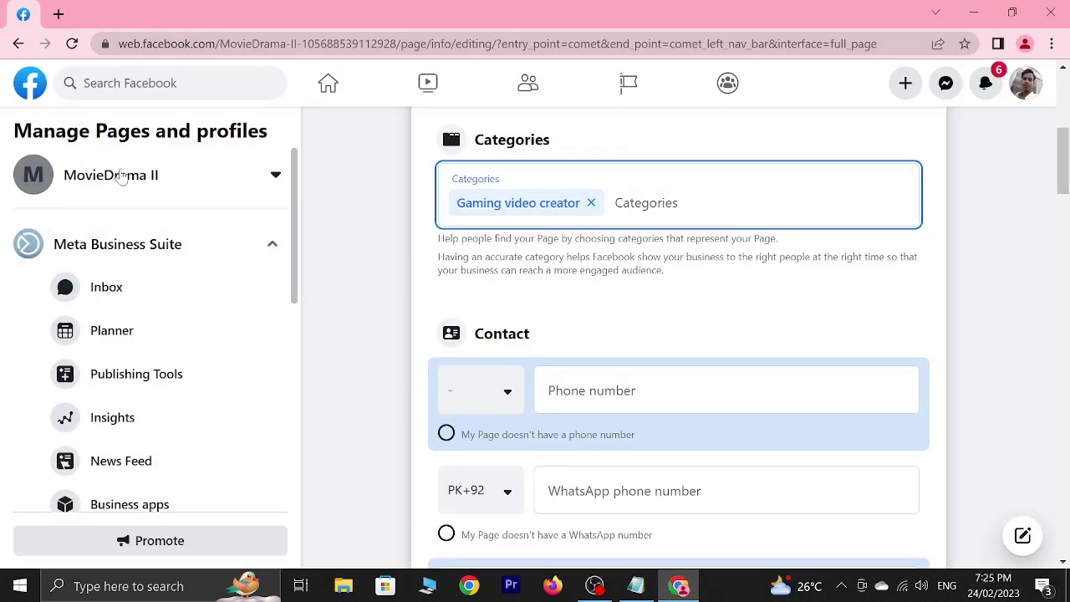
left_click(39, 92)
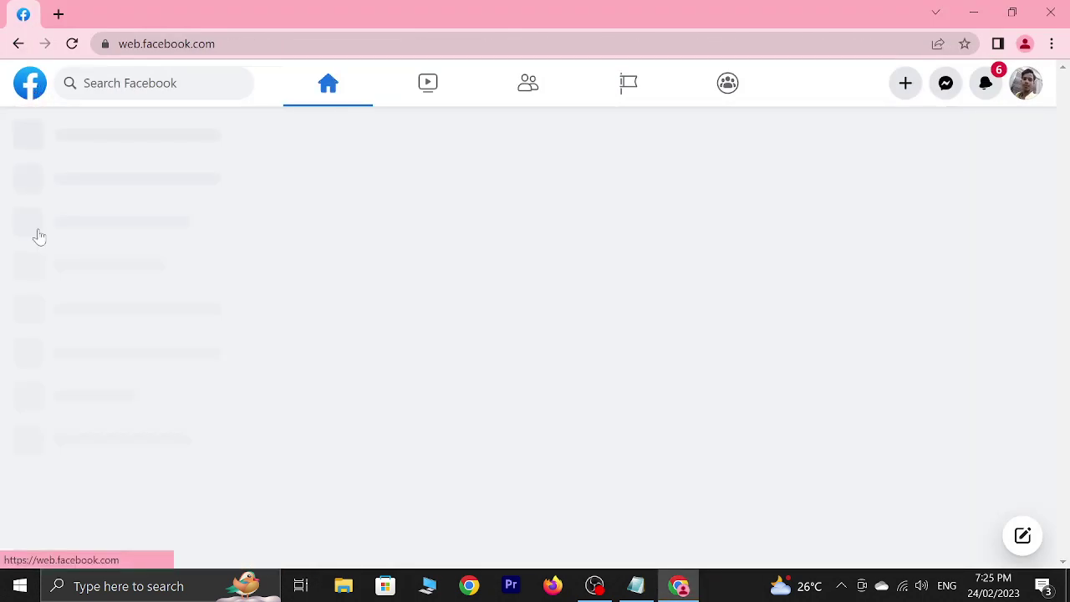
scroll(64, 481, "down", 1)
left_click(65, 481)
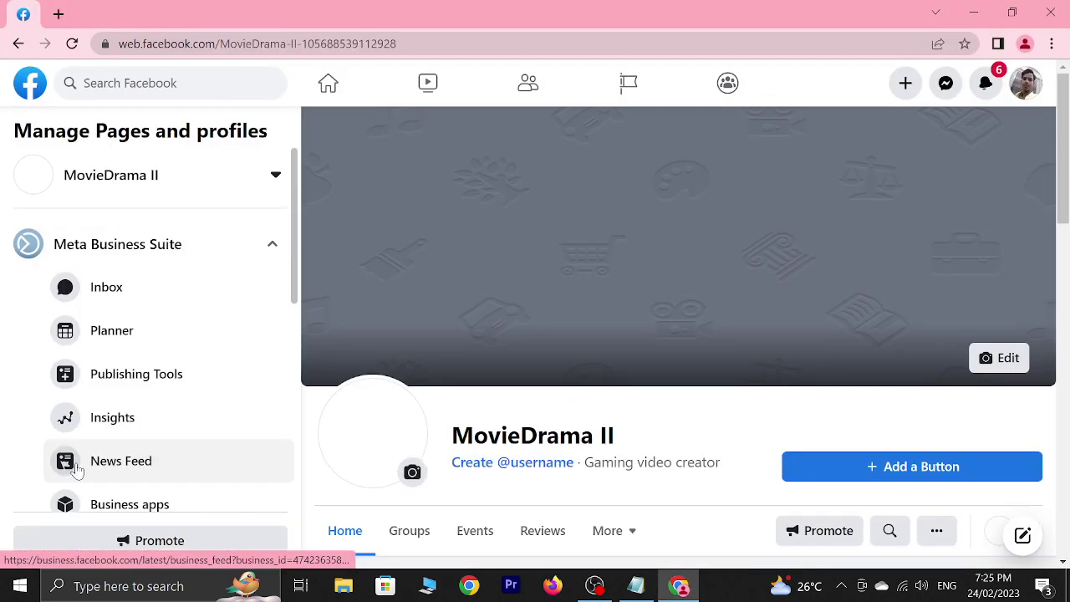
Start creating a live video for the MovieDrama II page and choose the Go live option
scroll(538, 432, "down", 6)
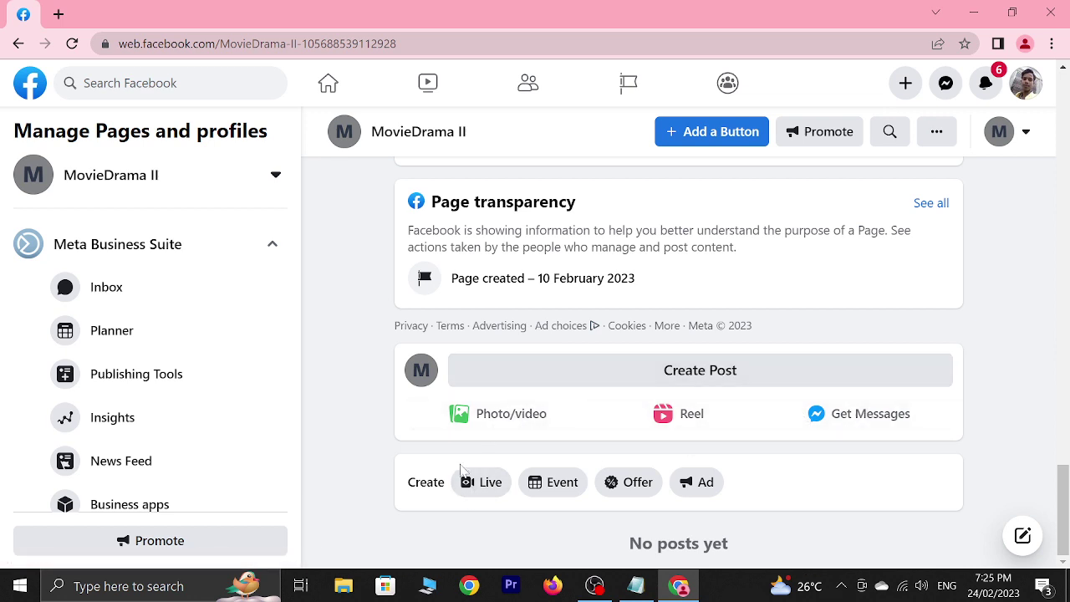
left_click(474, 493)
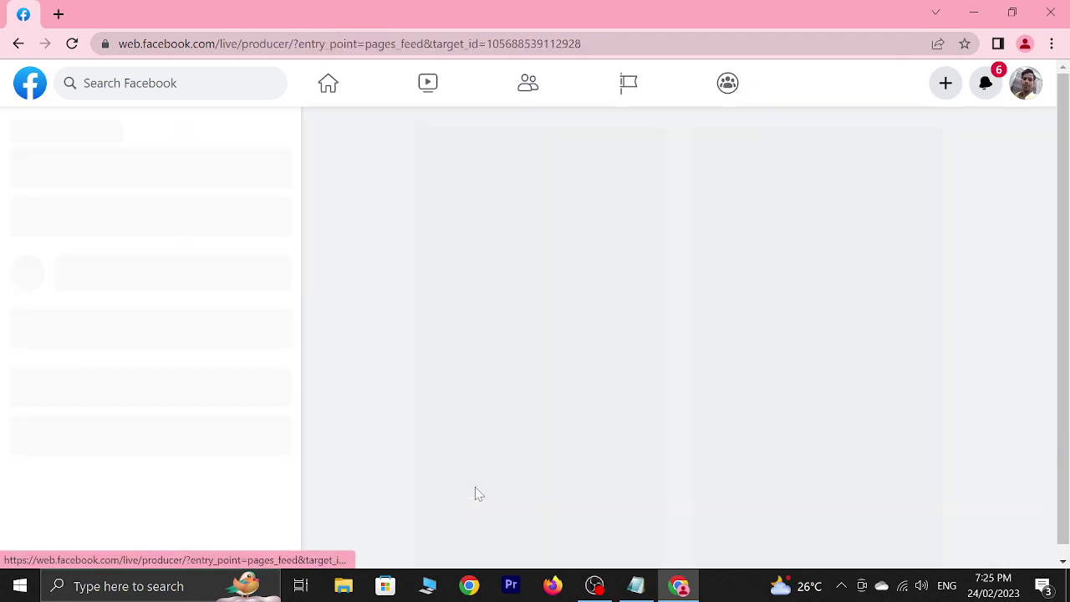
scroll(547, 347, "down", 3)
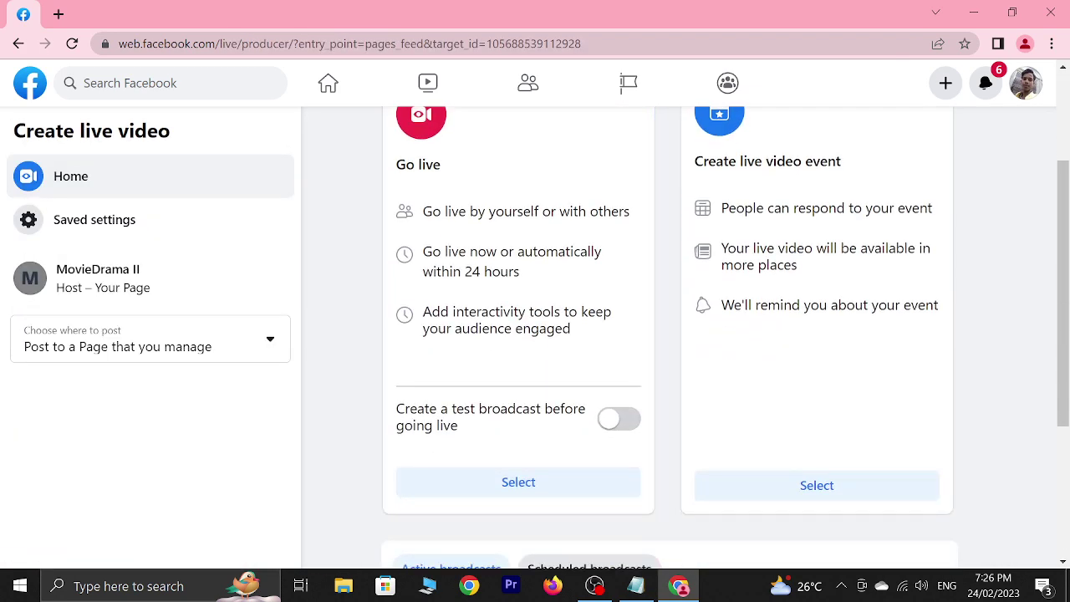
left_click(519, 484)
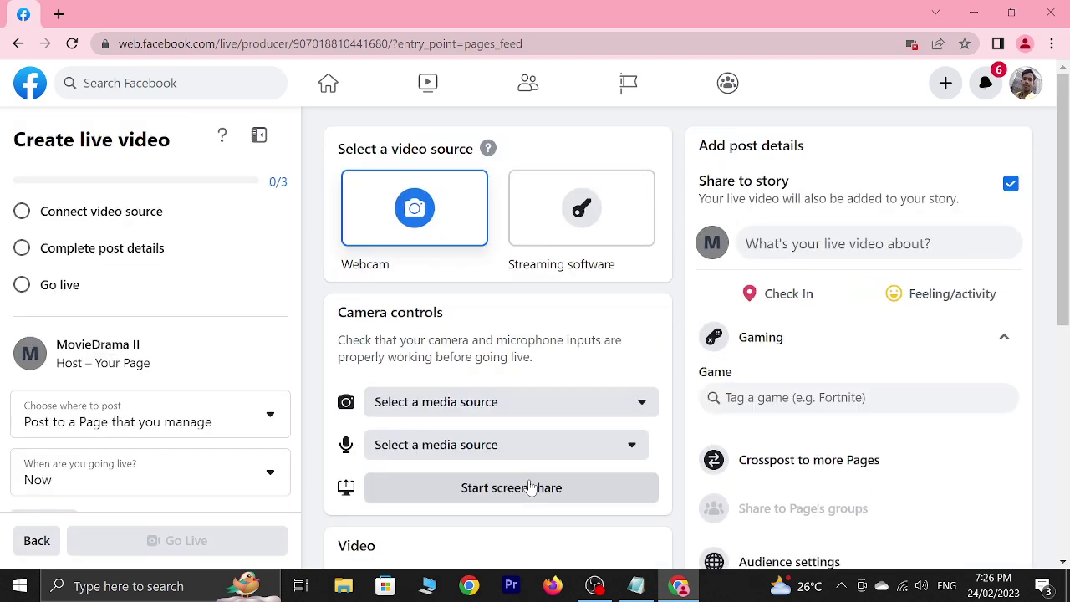
Dismiss the empty post details form and select Streaming software as the live video's source
left_click(887, 253)
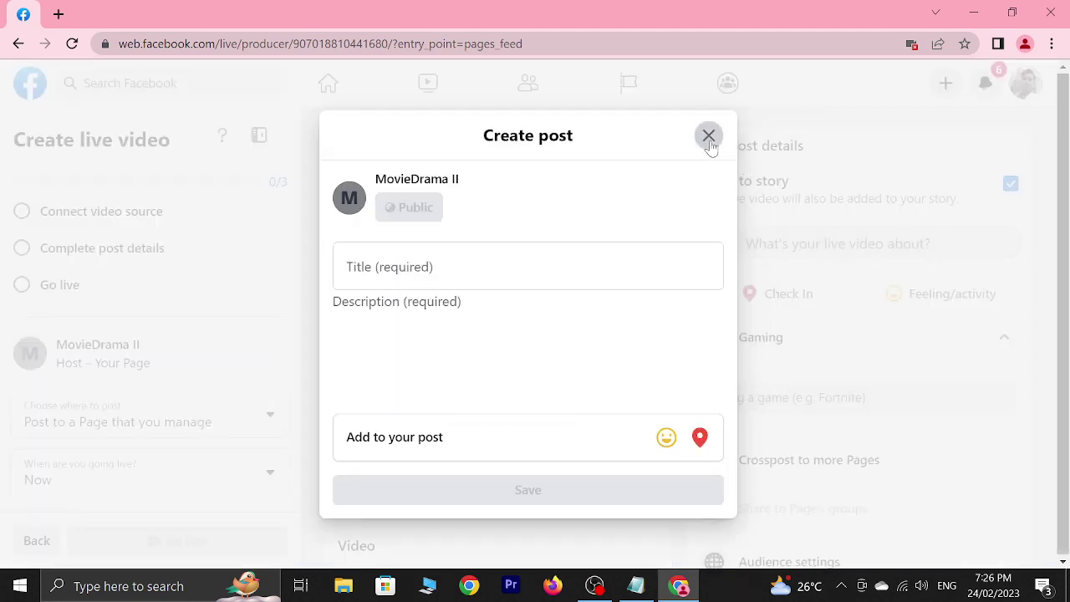
left_click(708, 135)
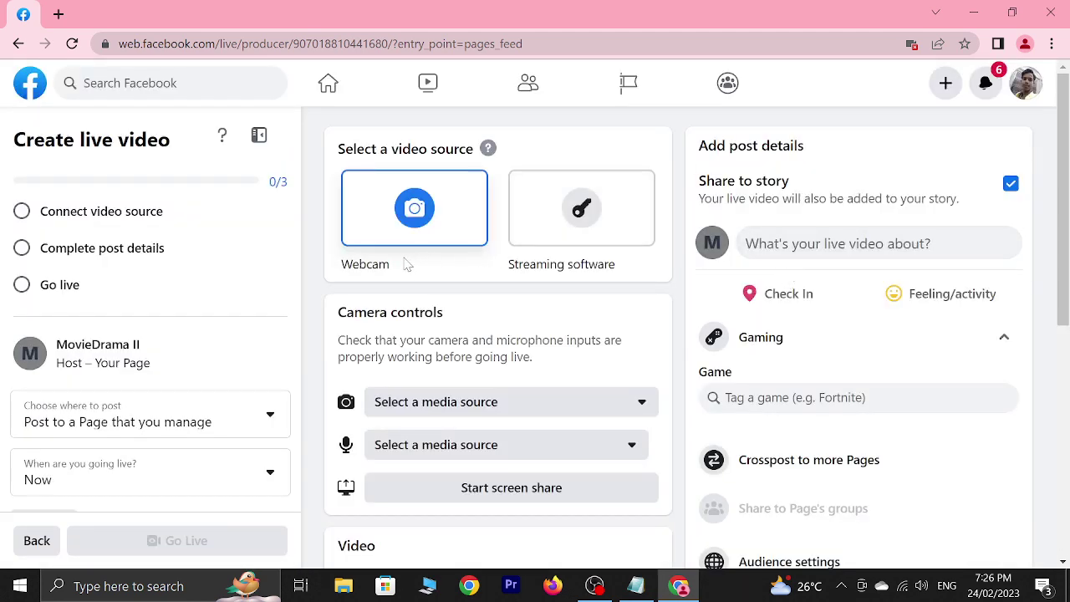
left_click(586, 219)
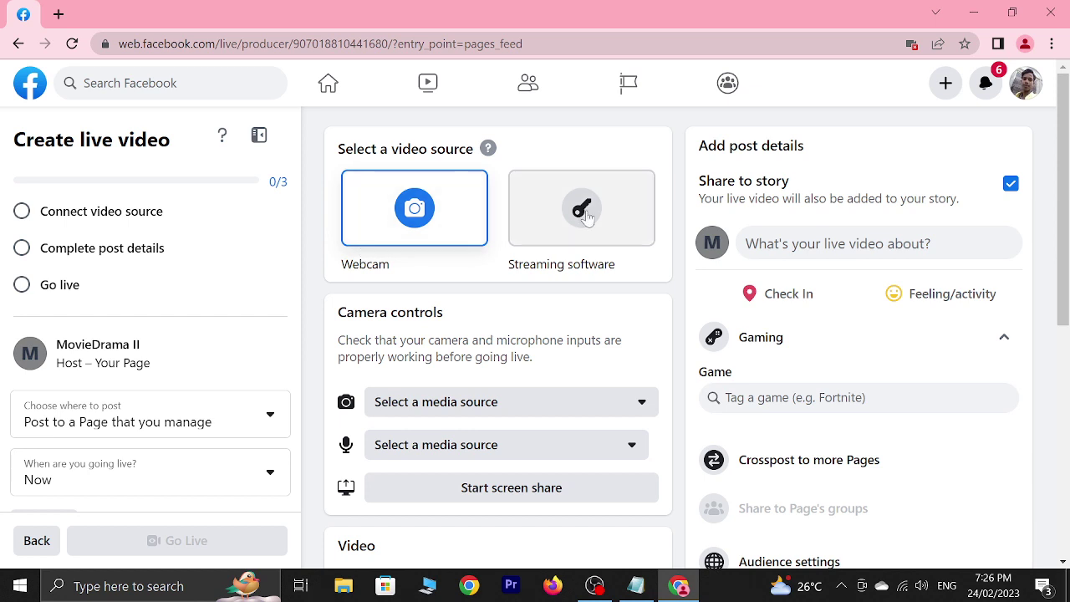
left_click(429, 236)
left_click(537, 211)
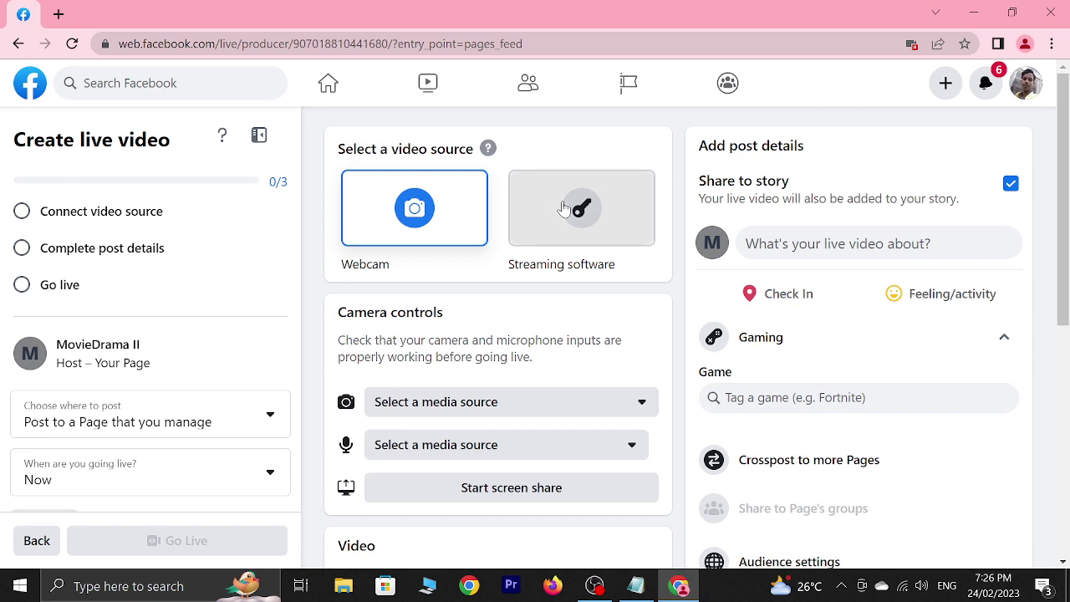
Open the live video's post details and enter the title "Atomic heart gamepley"
left_click(847, 254)
left_click(510, 285)
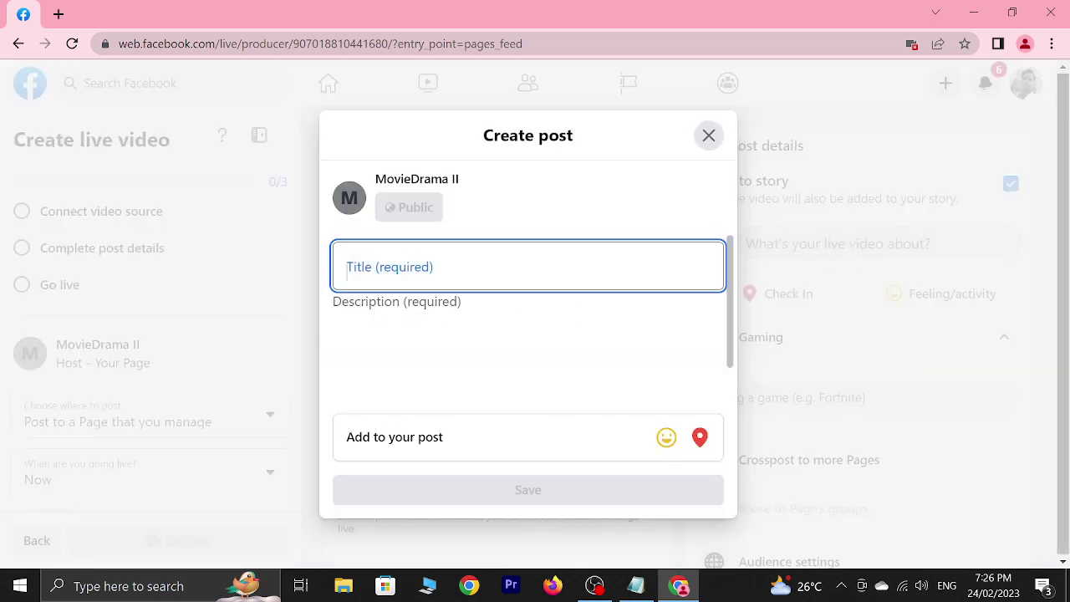
type("atomic heart game")
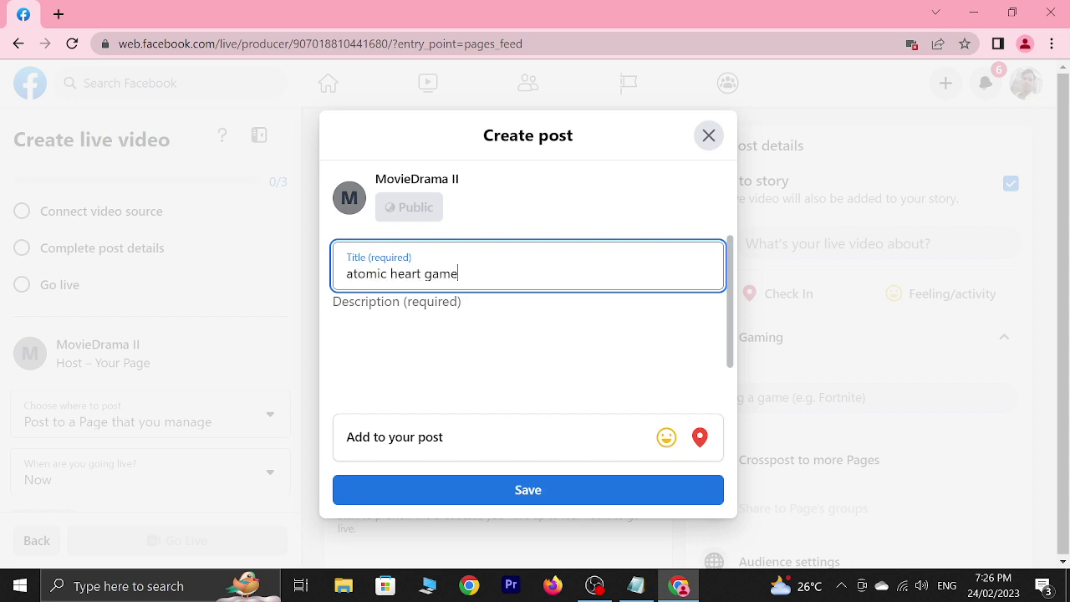
type("ley")
key("Tab")
left_click(412, 274)
key("BackSpace")
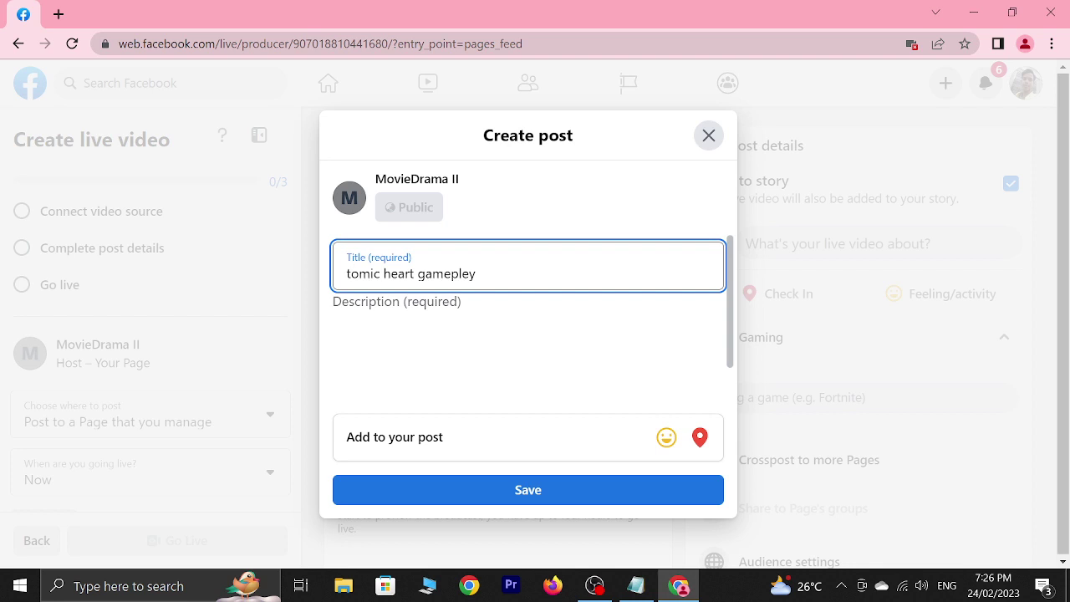
type("A")
Copy the whole post title and paste it into the description
key("Home")
key("ctrl+shift+Right")
key("shift+End")
right_click(353, 279)
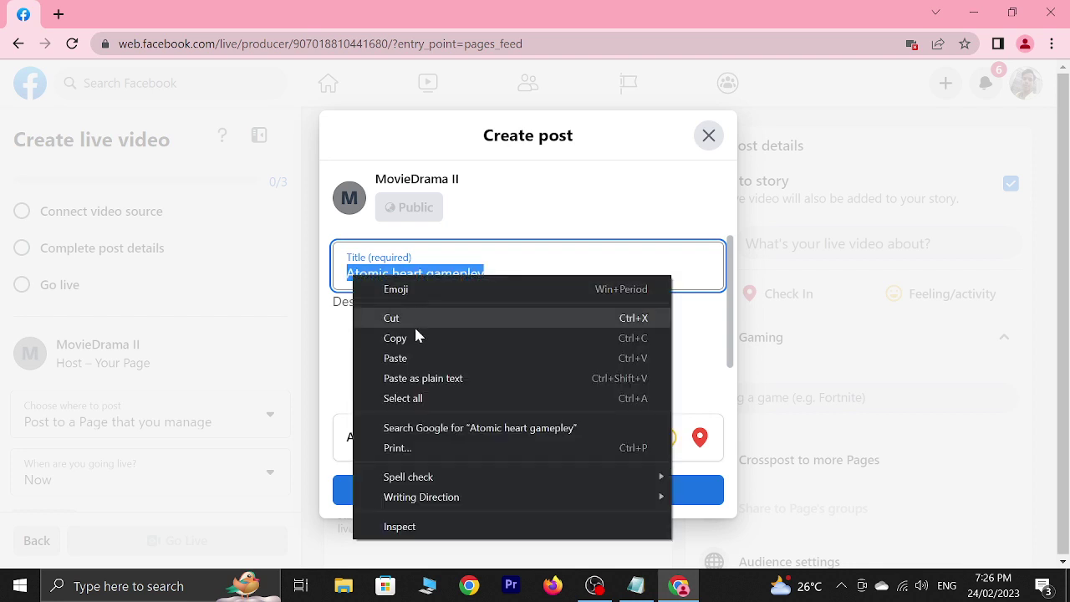
left_click(418, 337)
left_click(409, 388)
right_click(409, 388)
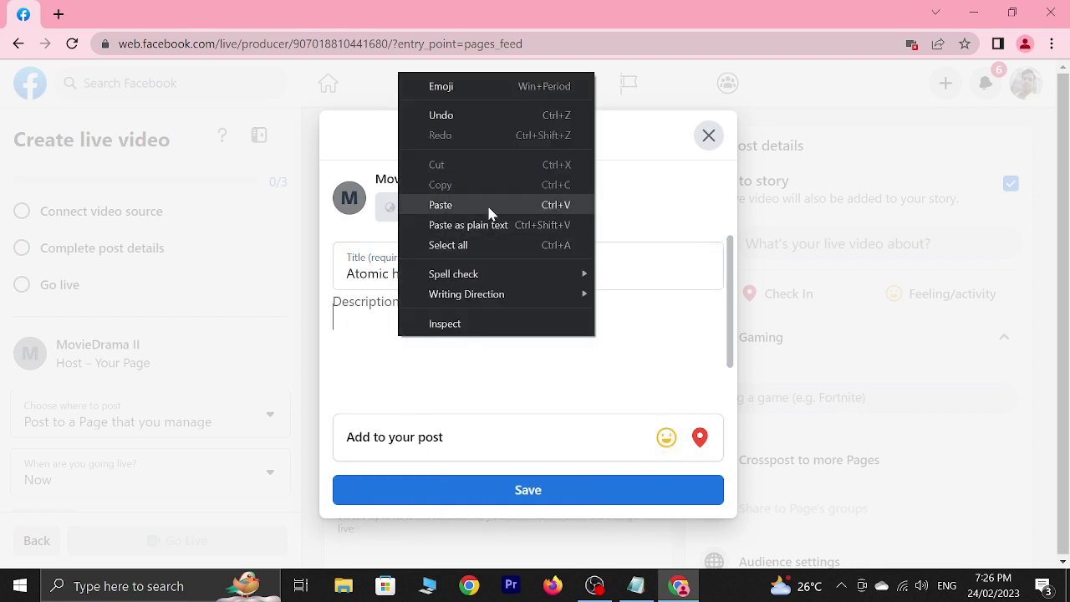
left_click(441, 205)
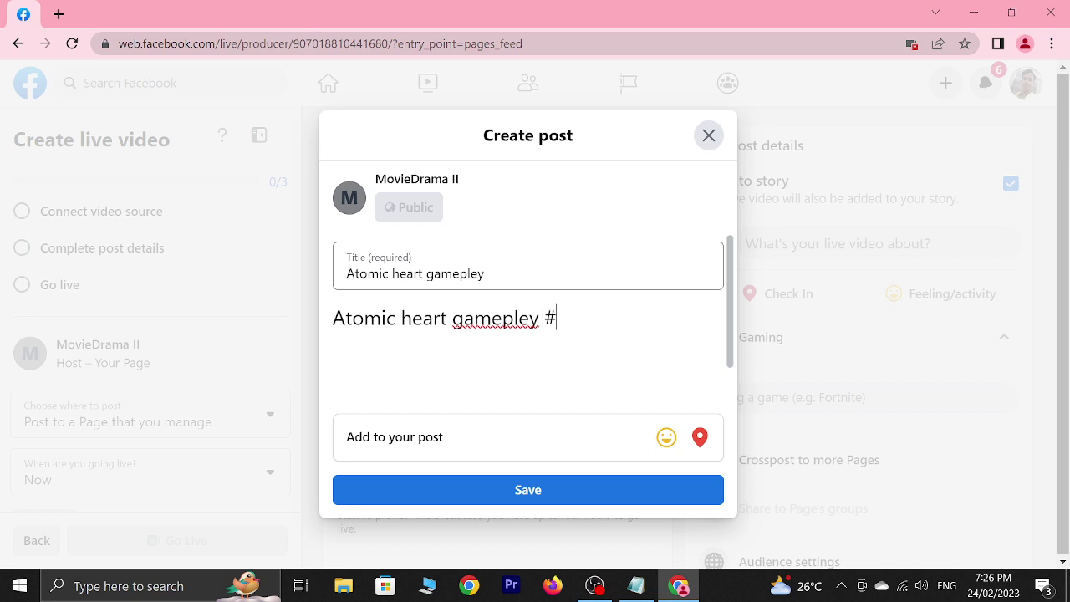
Add the suggested hashtag #AtomicHeart at the end of the description and save the post details
type("#at")
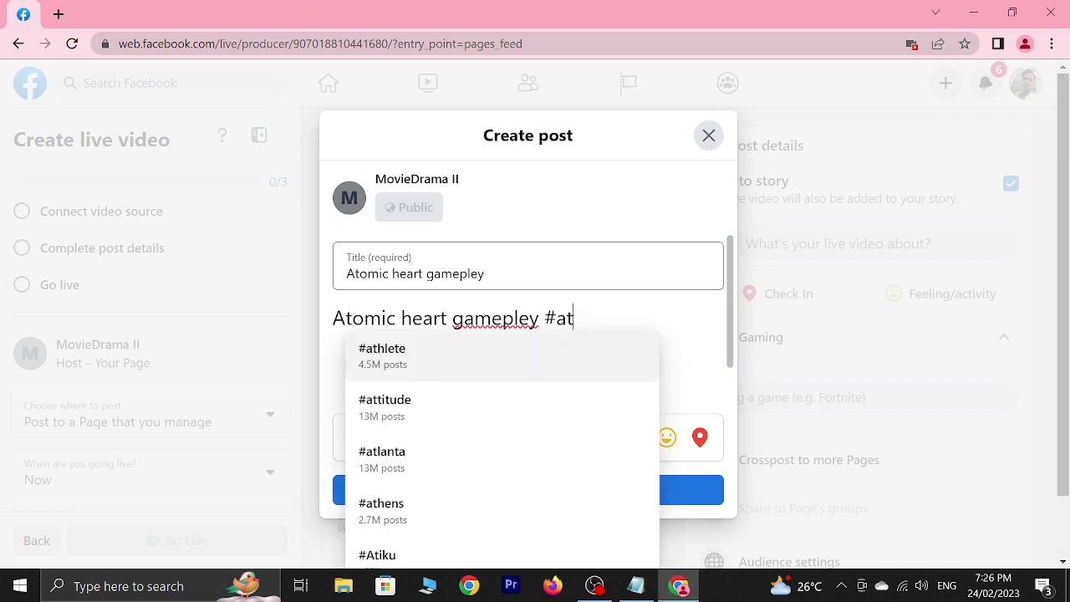
type("omic")
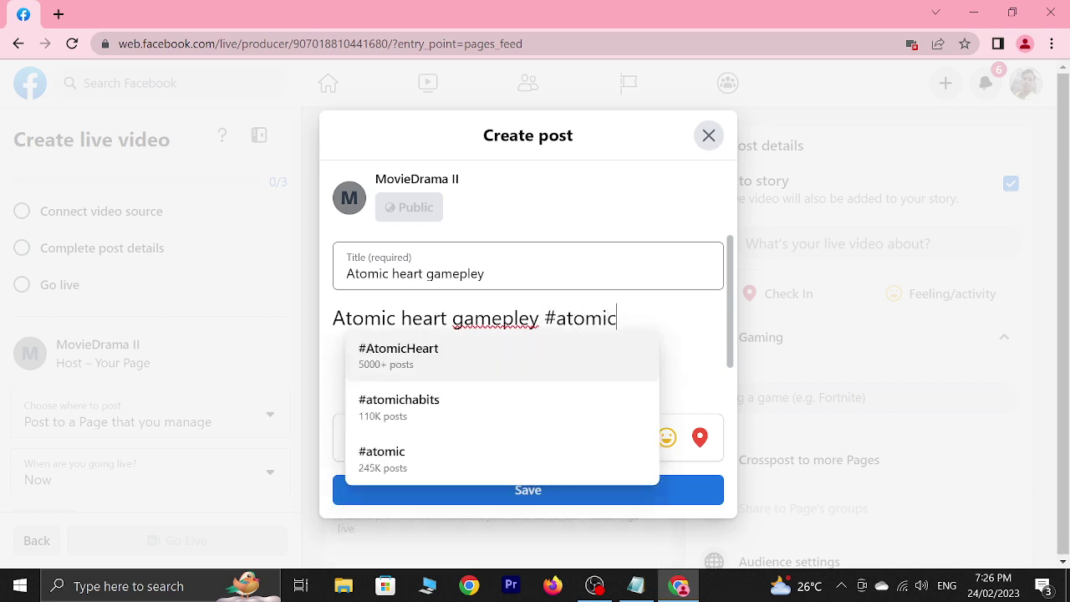
left_click(406, 360)
left_click(515, 492)
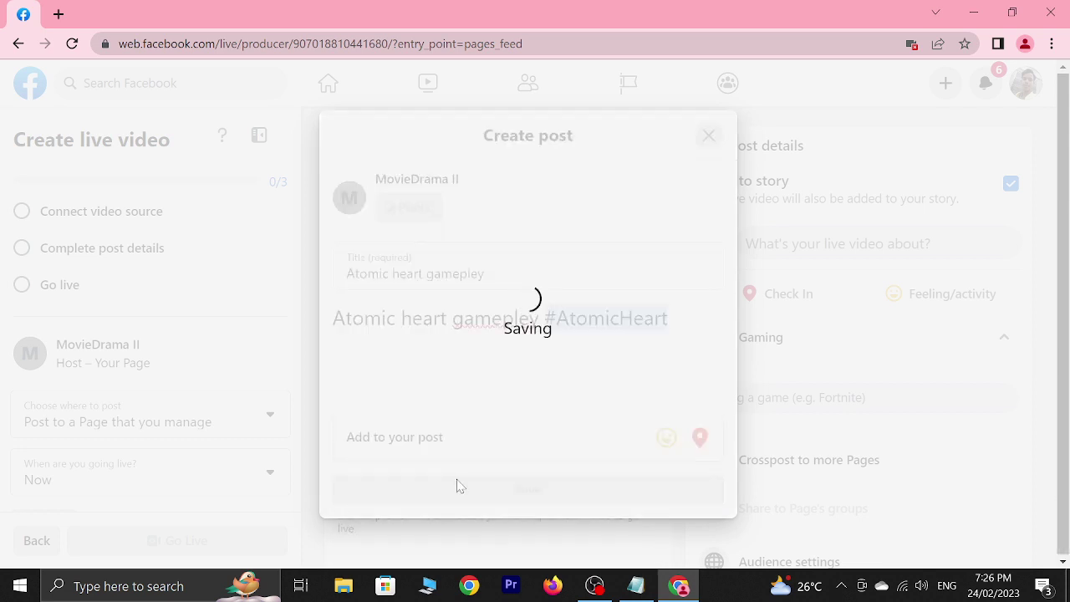
scroll(747, 304, "down", 2)
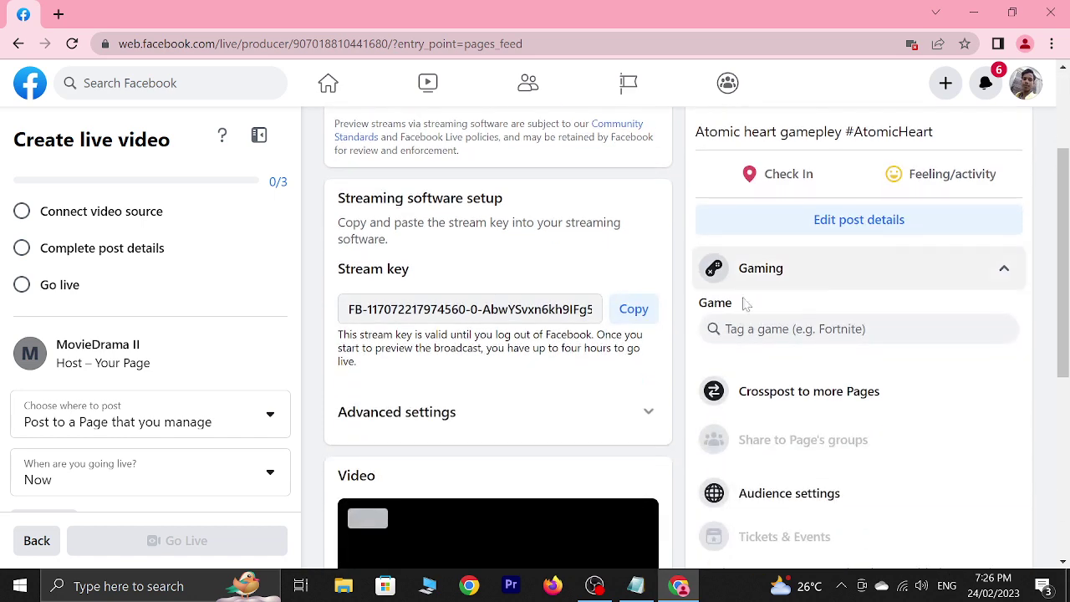
Tag the game Atomic Heart in the live video's Gaming section
scroll(640, 239, "up", 2)
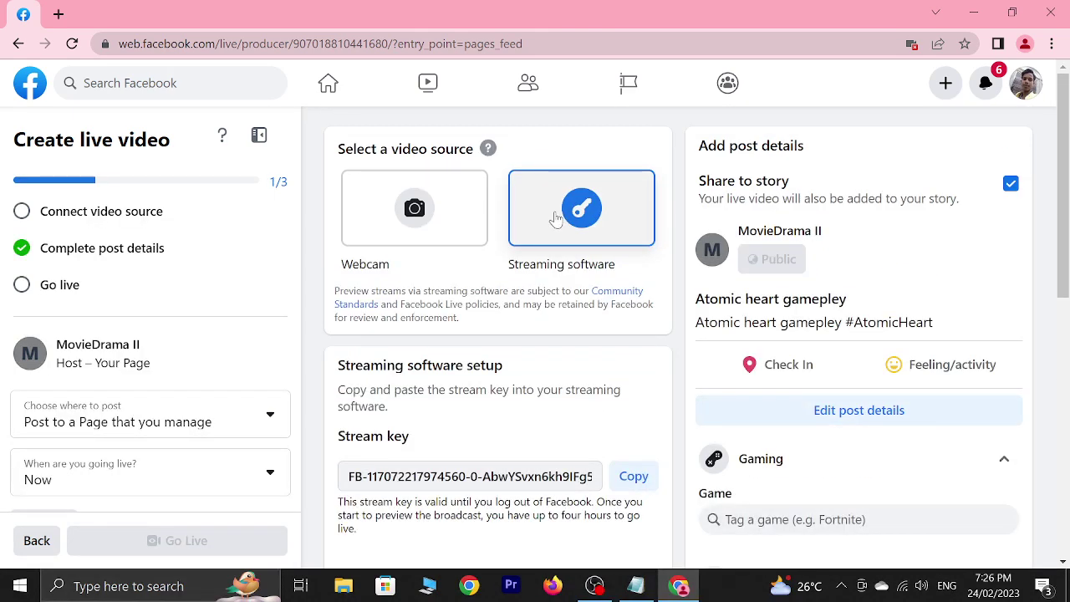
scroll(556, 219, "down", 1)
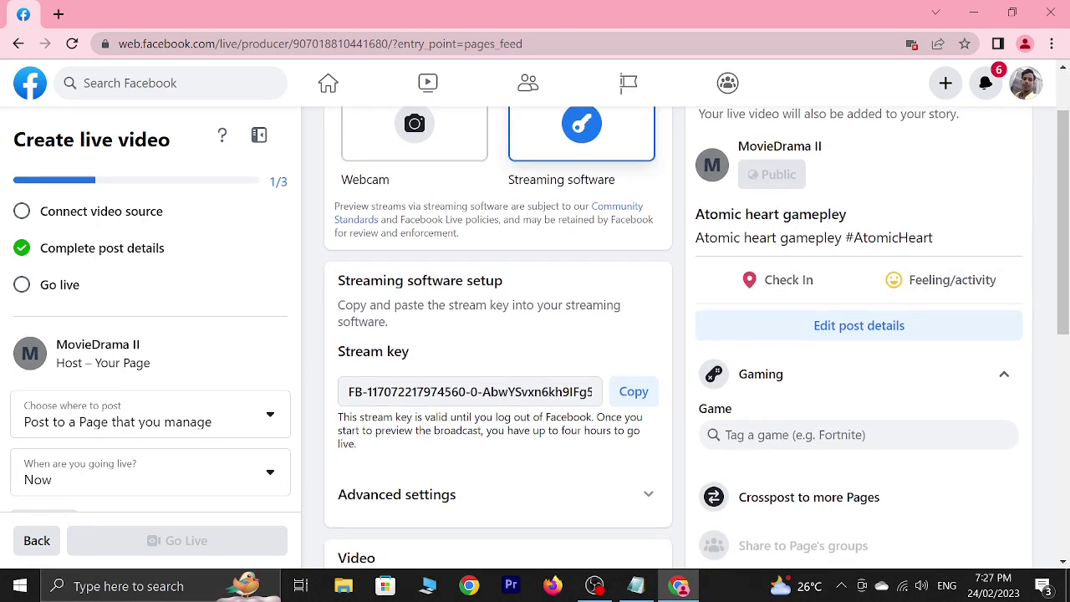
scroll(837, 352, "down", 1)
left_click(794, 352)
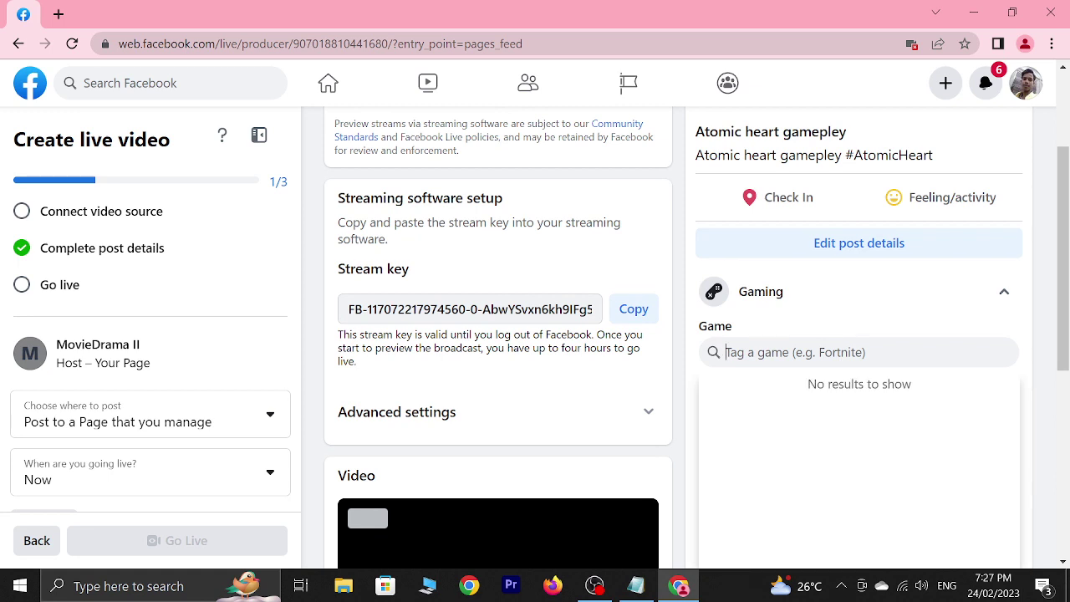
type("atomi")
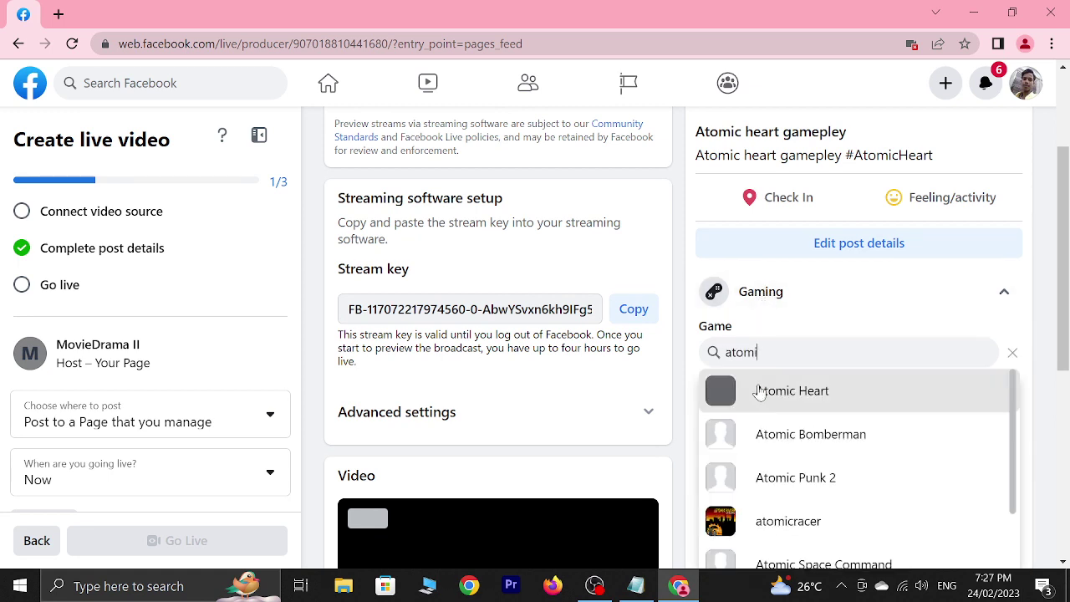
left_click(757, 393)
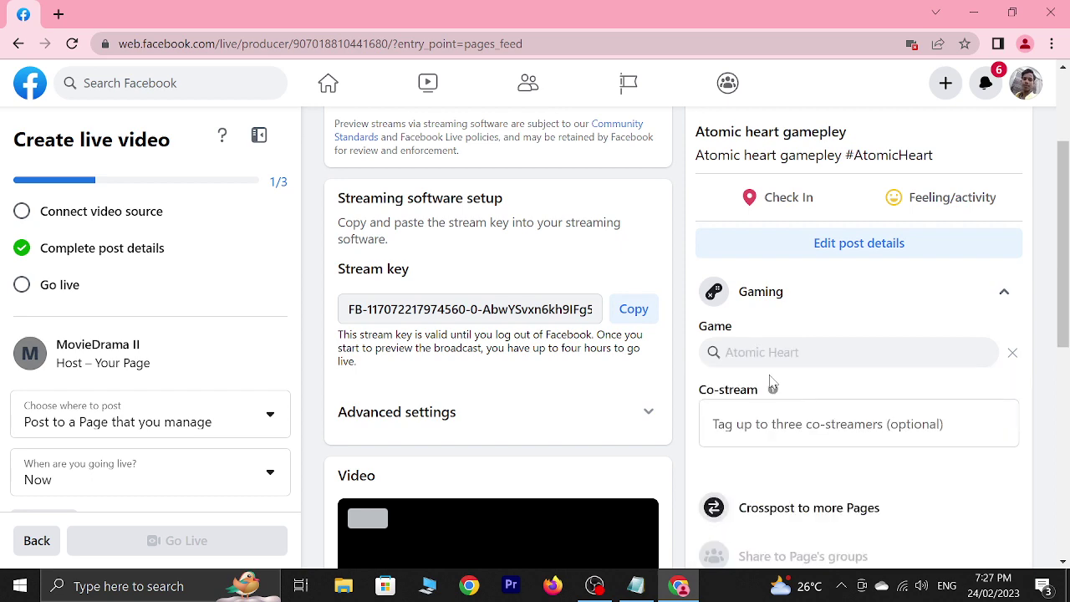
Copy the stream key from the Streaming software setup section
scroll(794, 355, "down", 2)
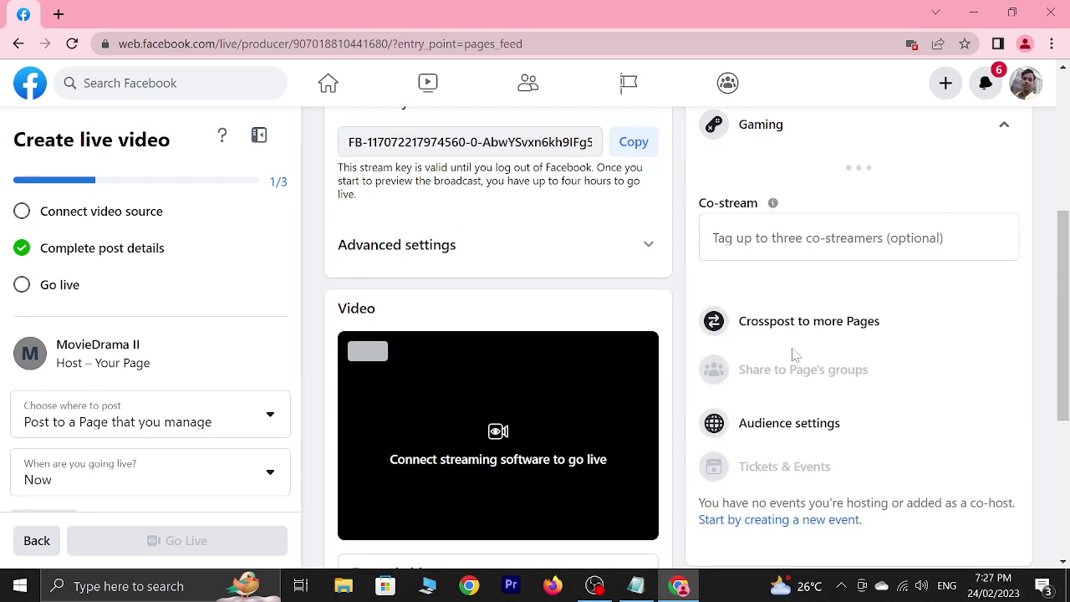
scroll(794, 356, "up", 1)
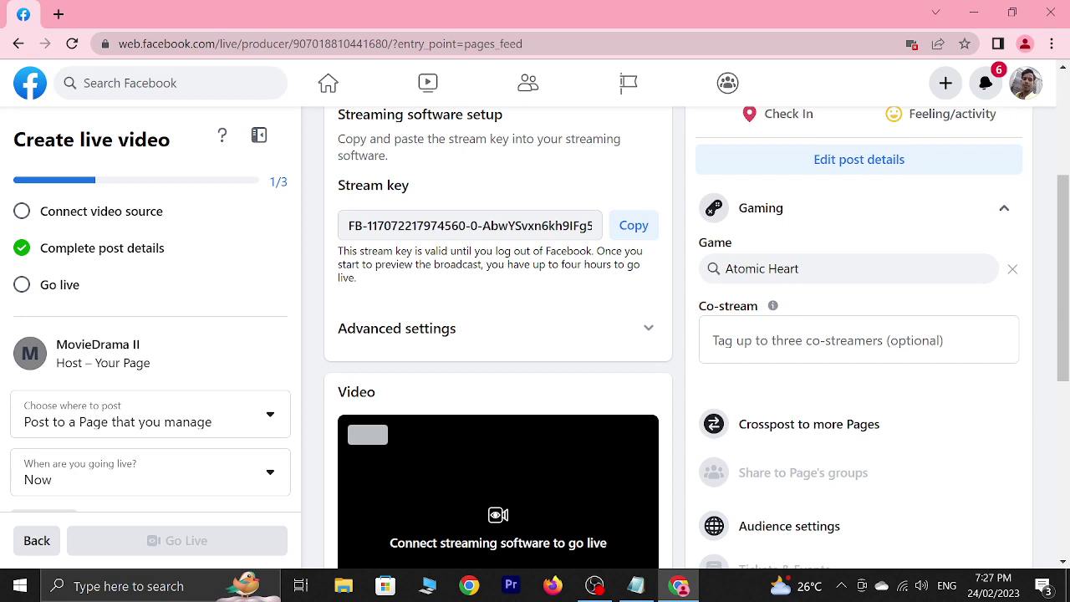
scroll(498, 335, "down", 1)
scroll(498, 334, "up", 4)
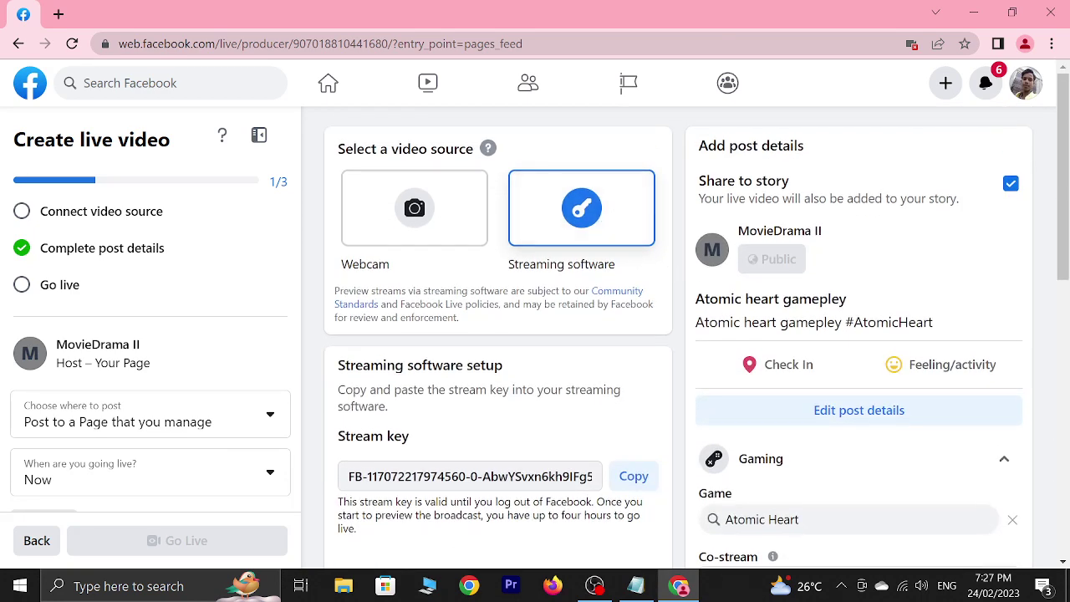
scroll(818, 313, "down", 2)
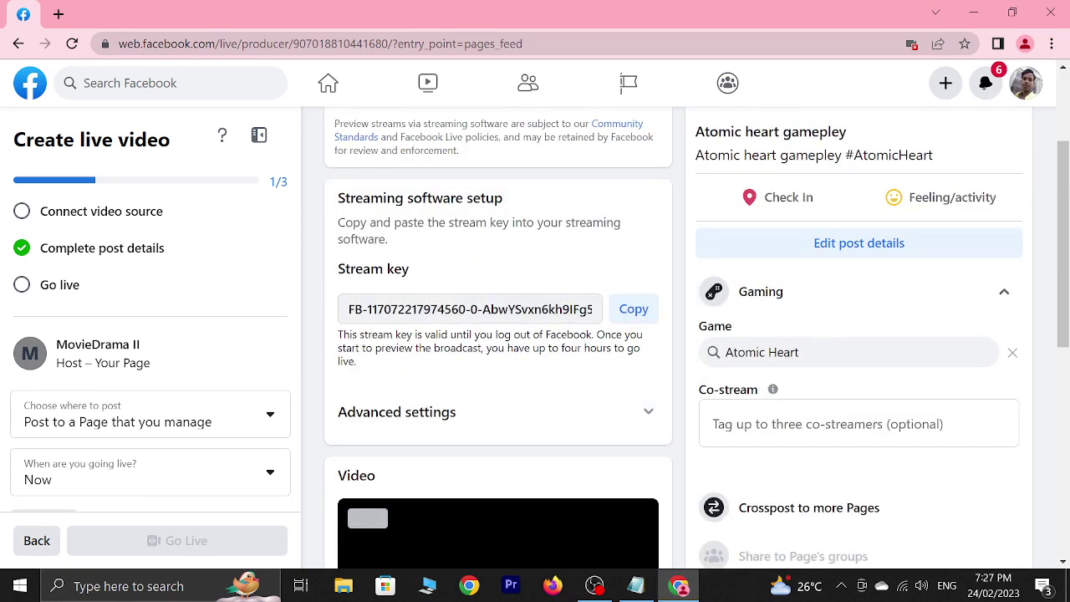
left_click(634, 309)
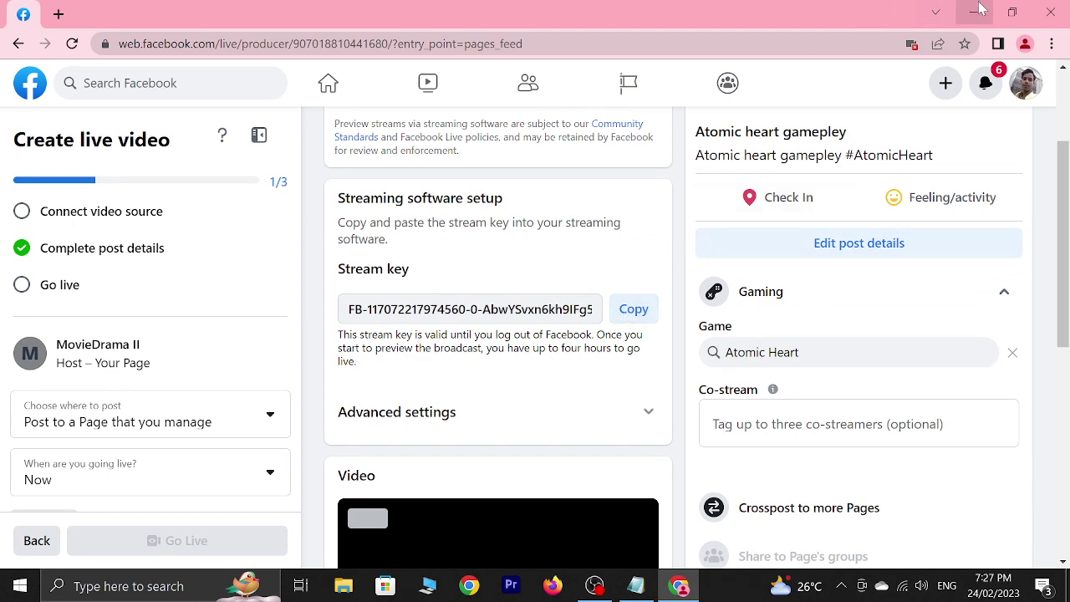
left_click(633, 309)
scroll(535, 258, "up", 1)
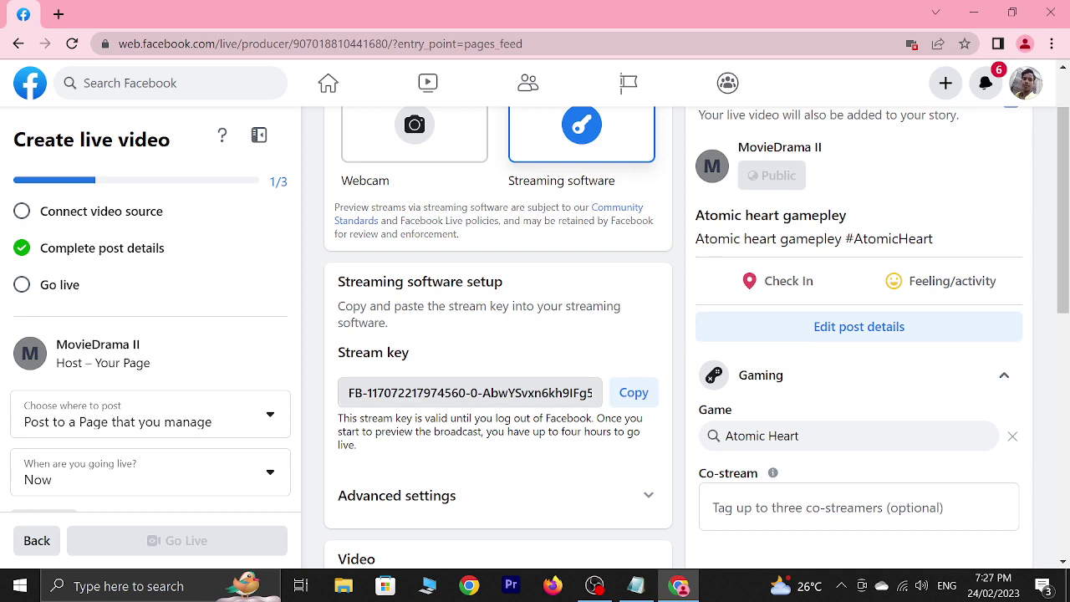
left_click(633, 392)
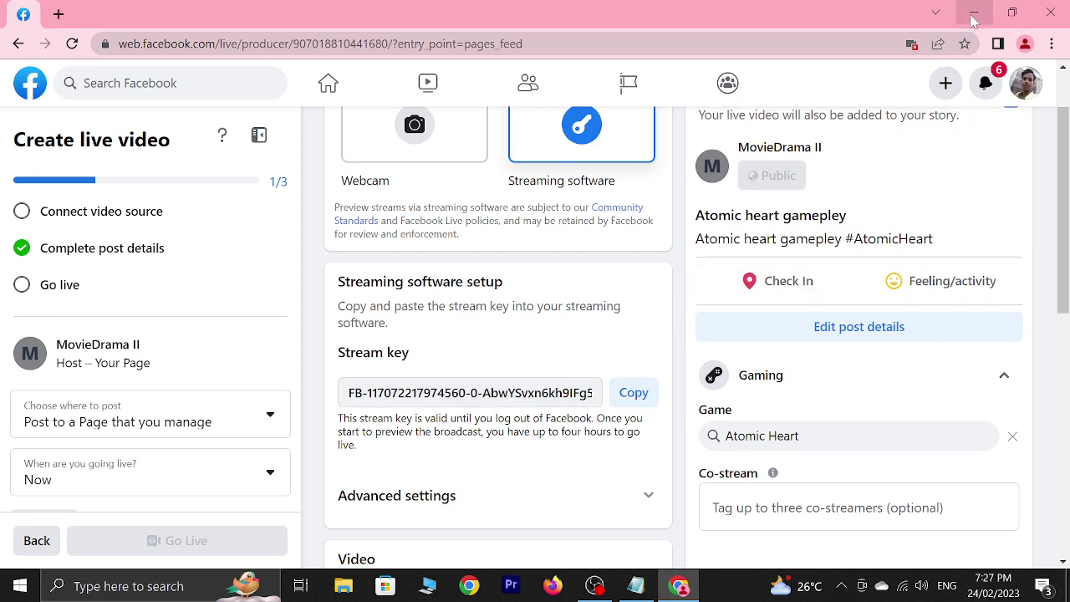
Switch to OBS Studio from the desktop, launching a new instance despite the one already running
left_click(974, 14)
double_click(80, 400)
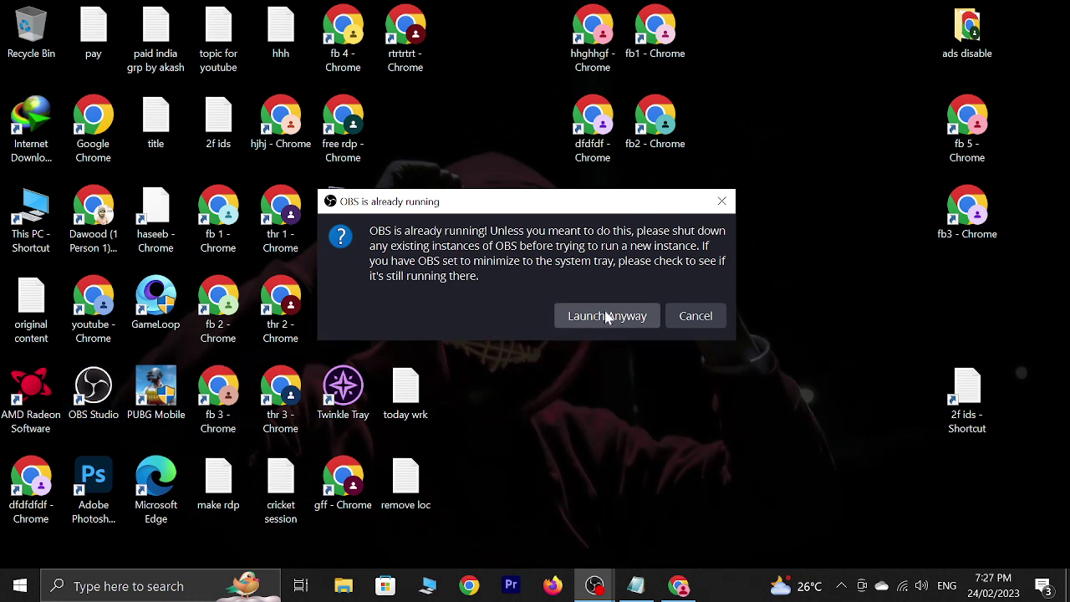
left_click(608, 317)
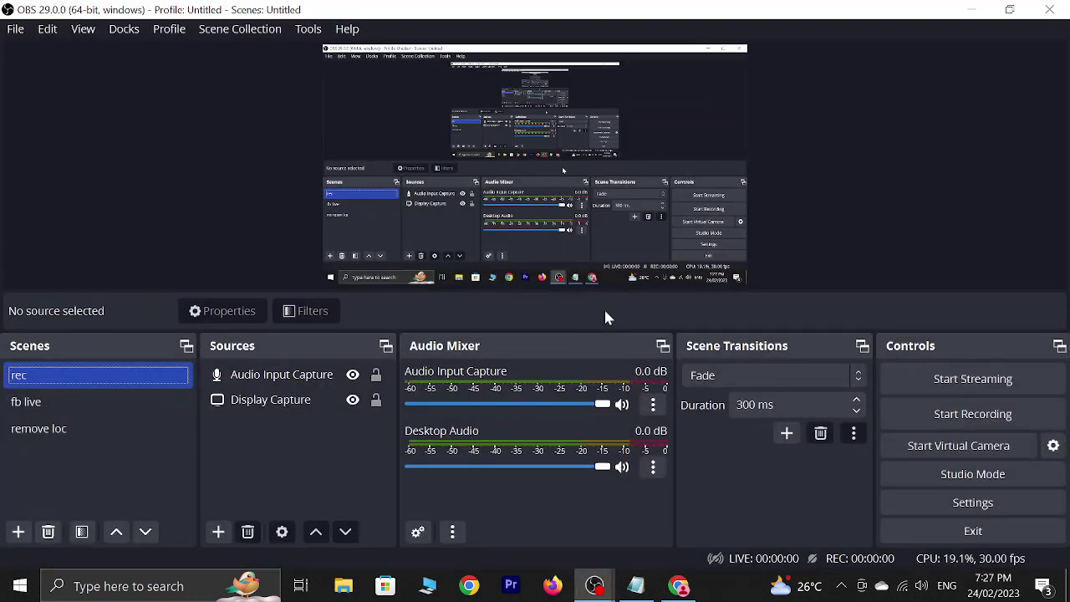
Remove the scene "remove loc" from the scene list
left_click(120, 430)
key("Delete")
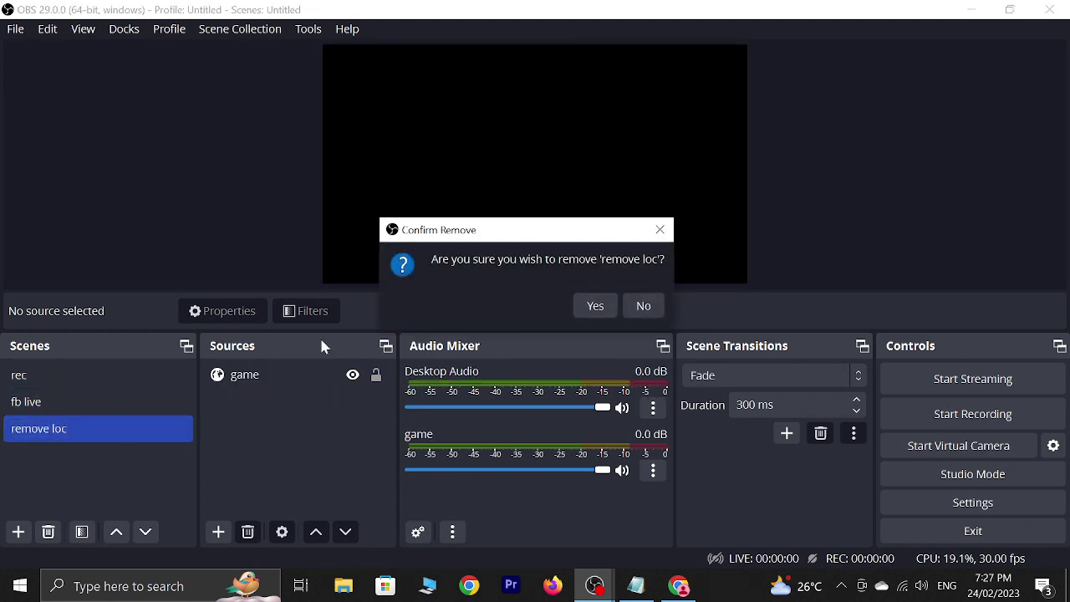
left_click(593, 306)
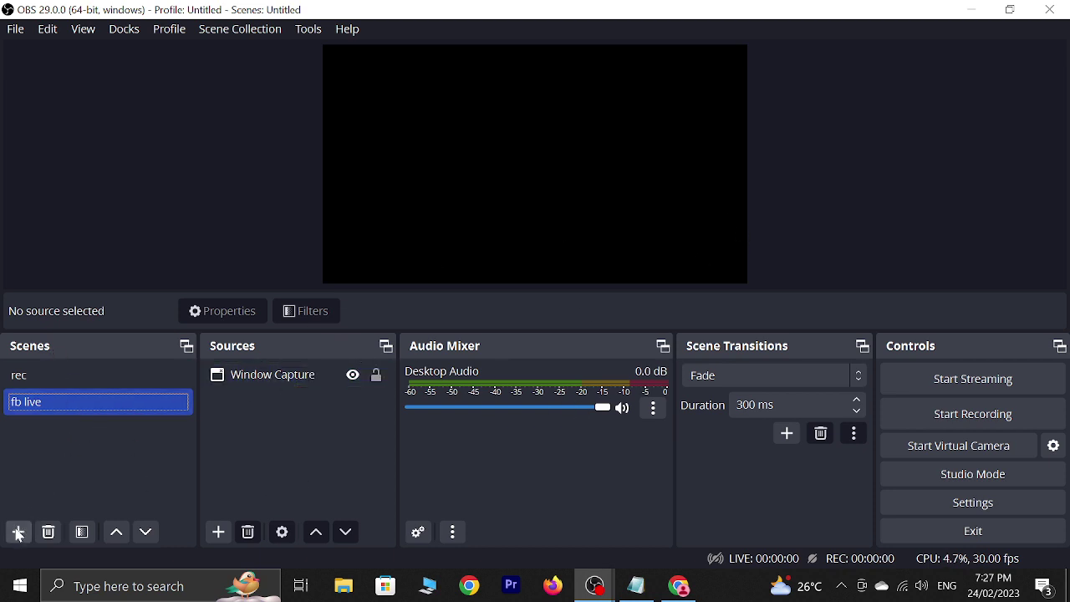
Add a new scene named "loc"
left_click(18, 532)
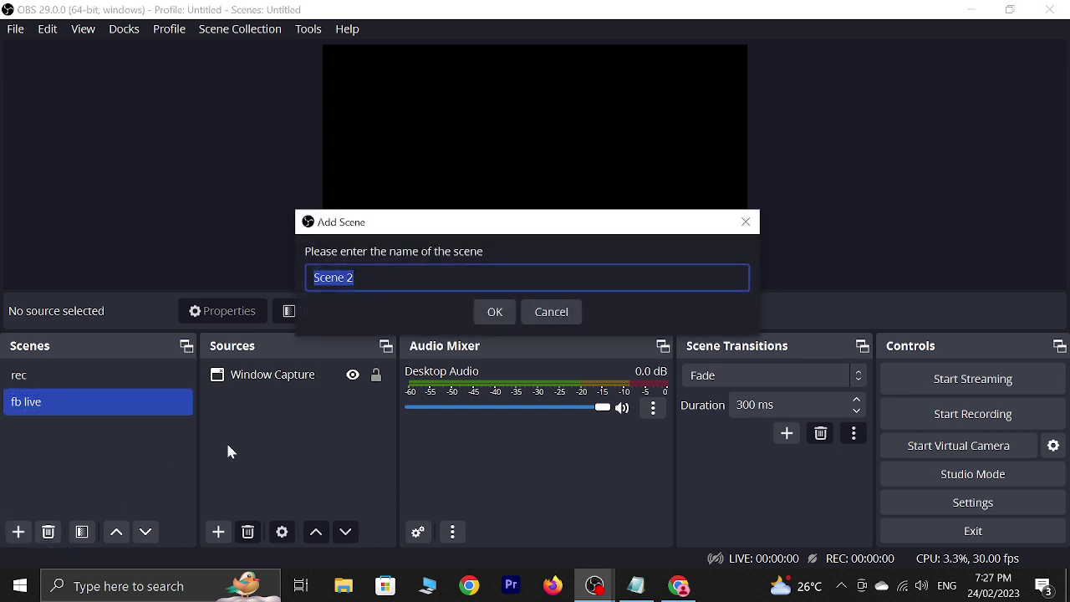
type("r")
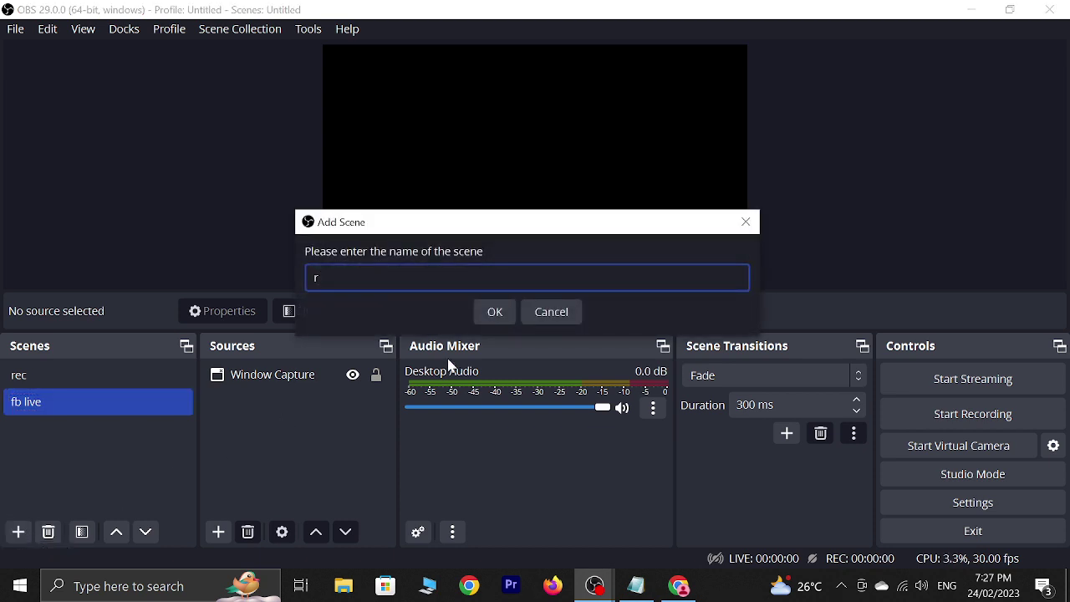
key("BackSpace")
left_click(495, 311)
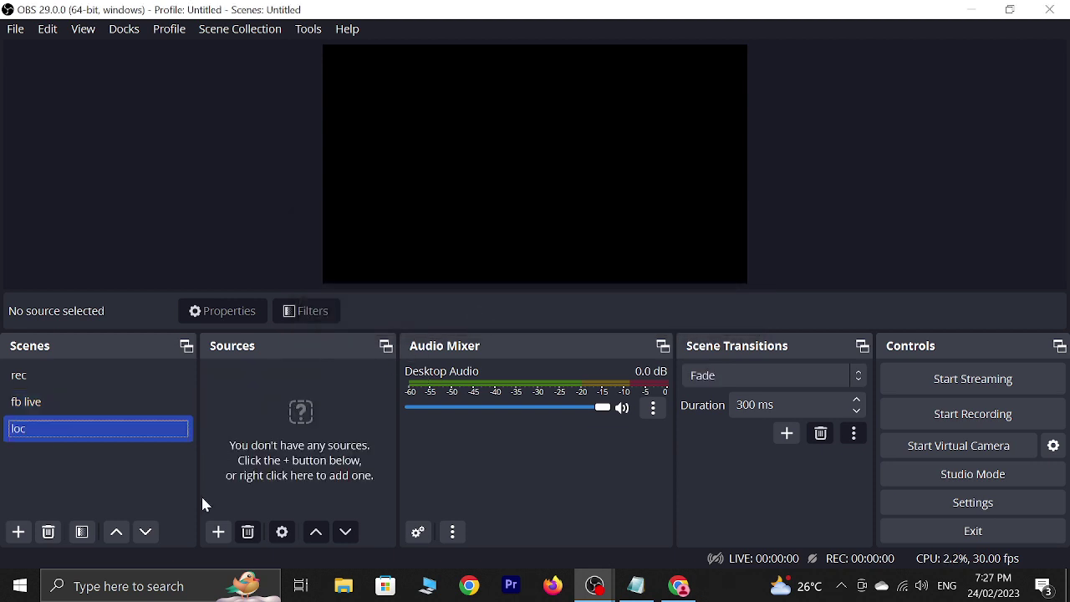
Add a new Browser source named "gaming" to the loc scene, keeping its default properties
left_click(218, 532)
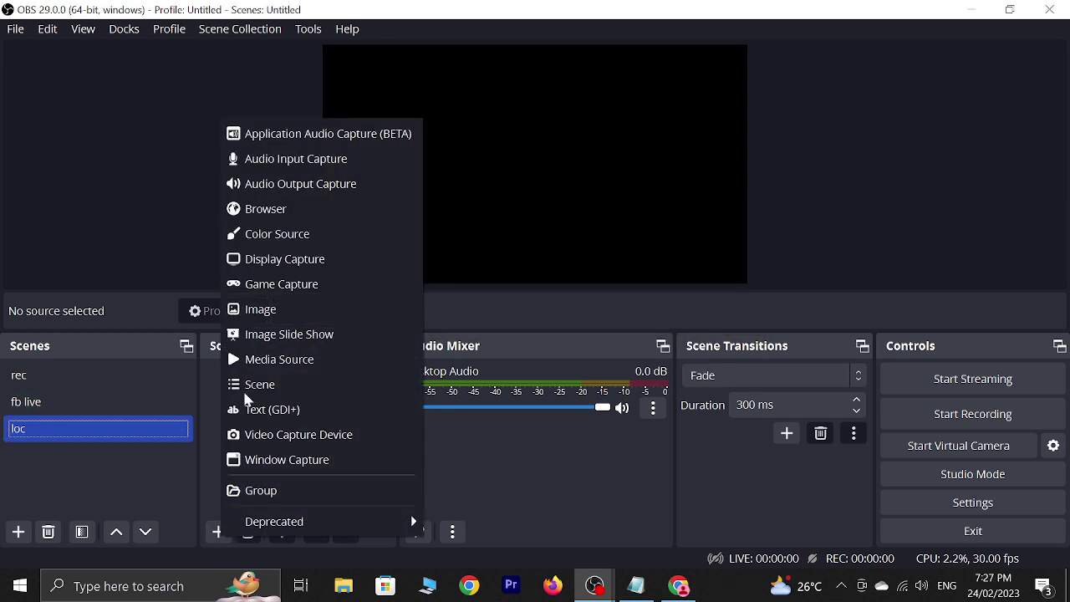
left_click(264, 210)
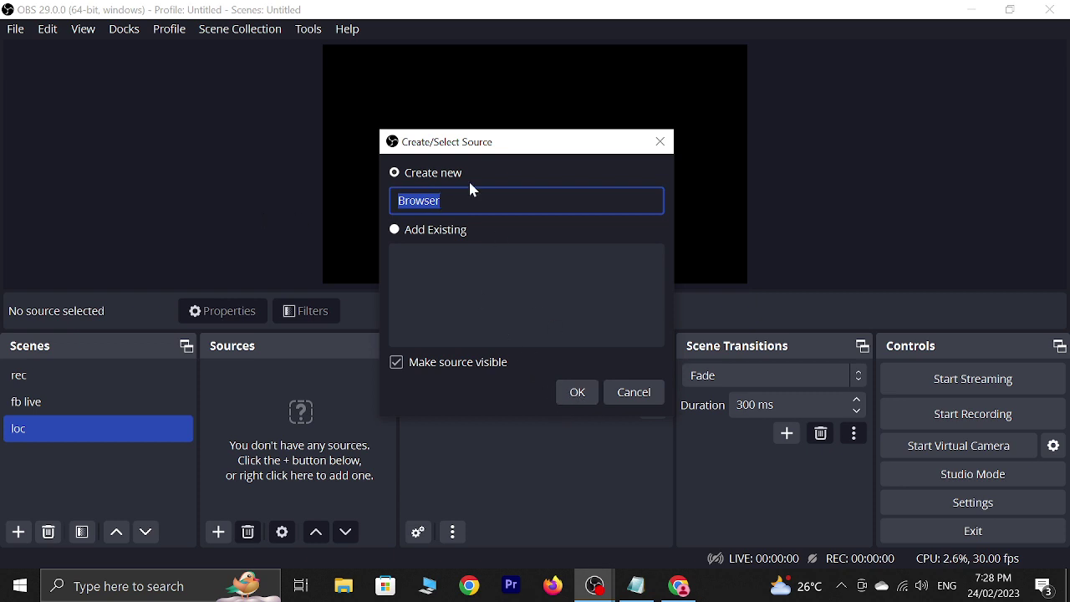
type("gam")
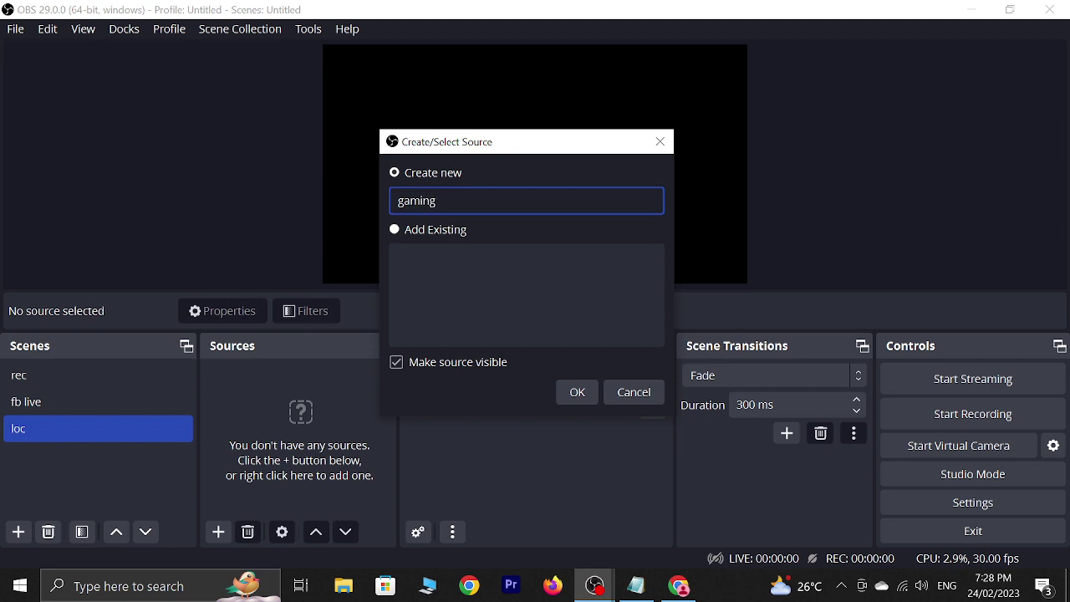
type("ing")
left_click(575, 390)
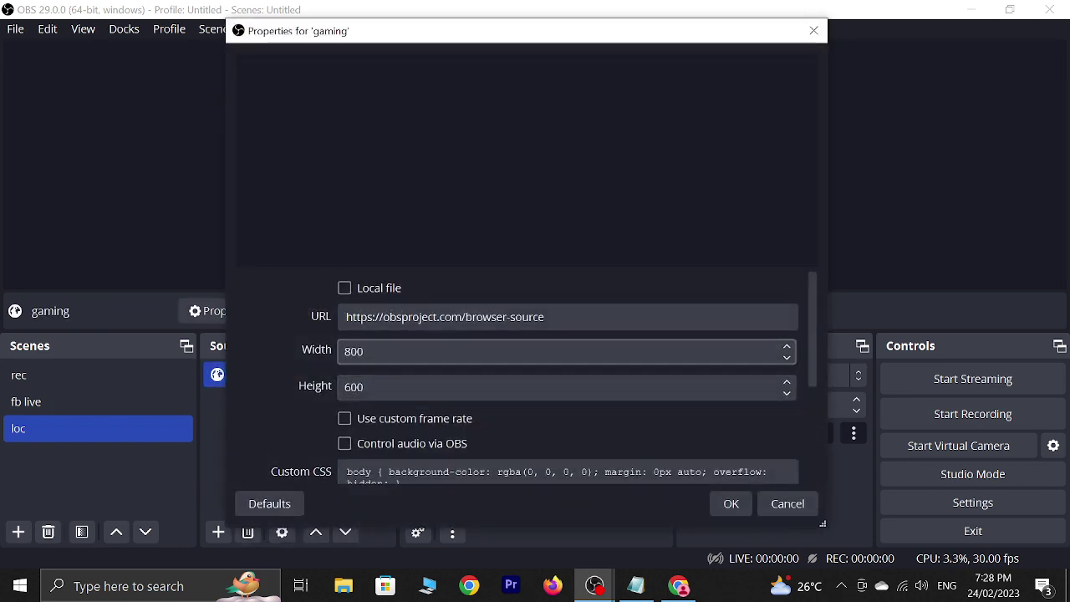
left_click(735, 508)
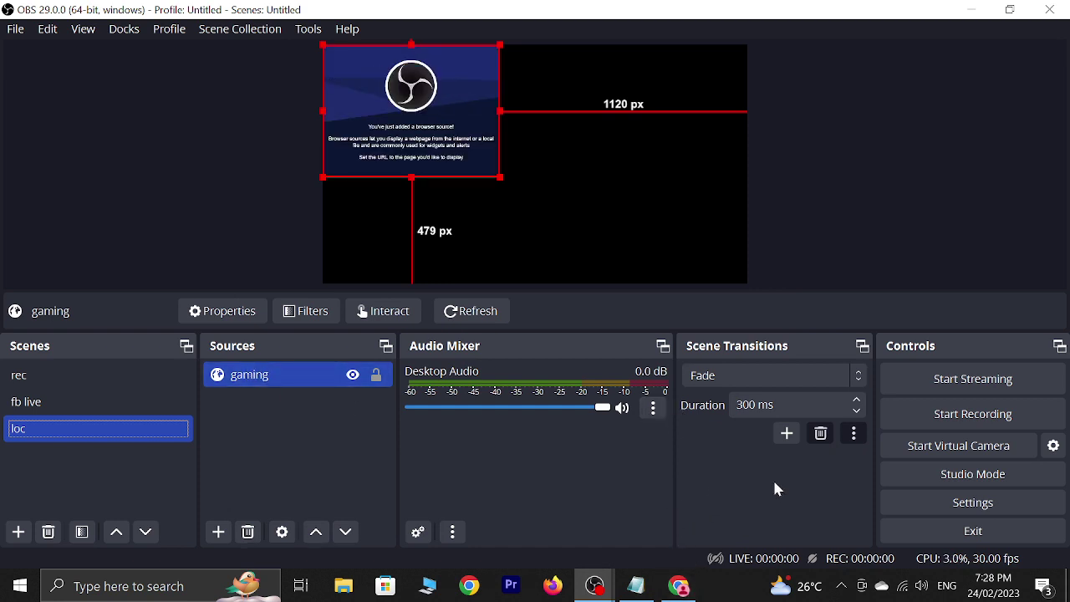
Open the OBS settings, copy the stream key again from the Facebook page in Chrome, and return to OBS
left_click(968, 510)
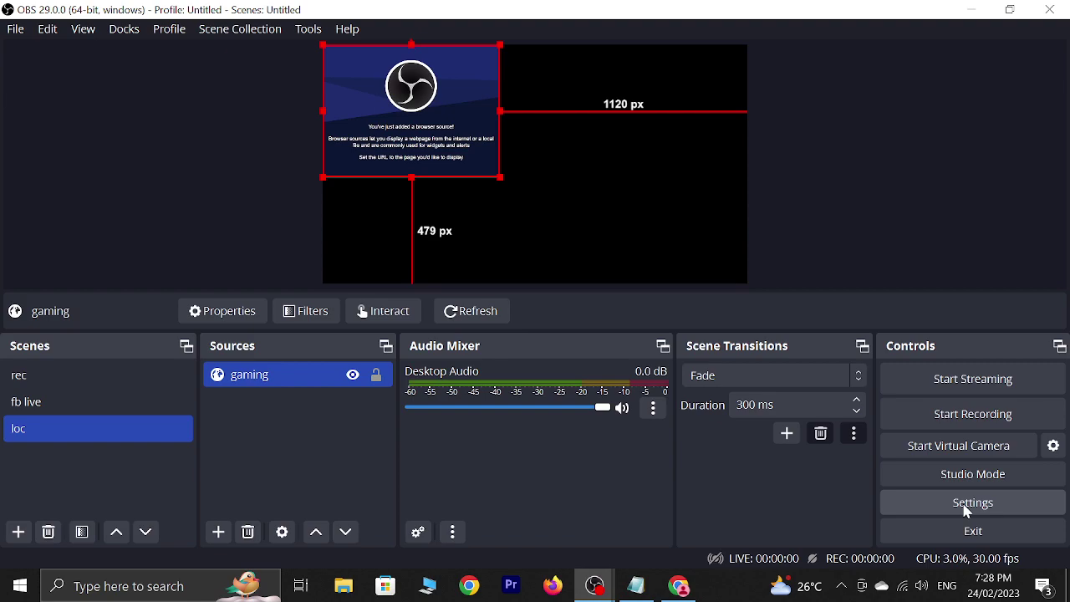
left_click(968, 504)
key("alt+Tab")
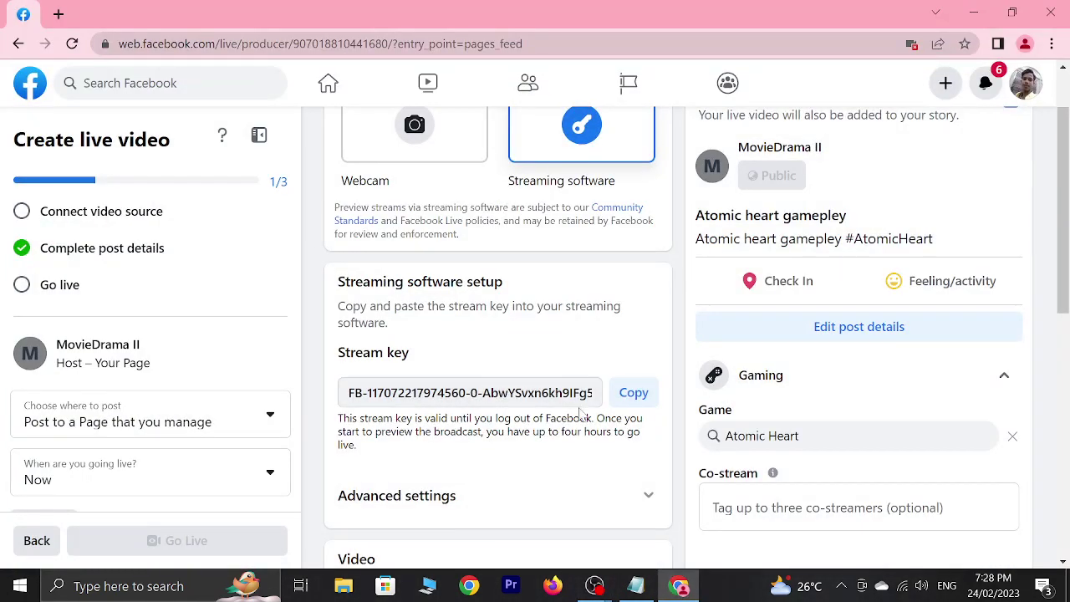
left_click(634, 392)
key("alt+Tab")
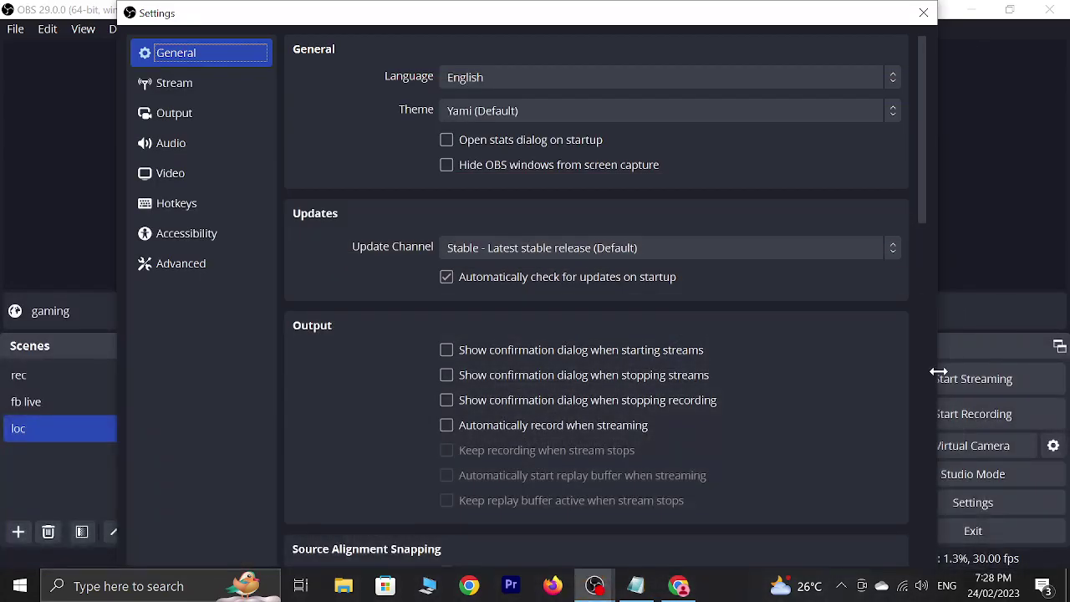
Reopen the OBS settings and replace the stream key for Facebook Live with the copied key
left_click(924, 12)
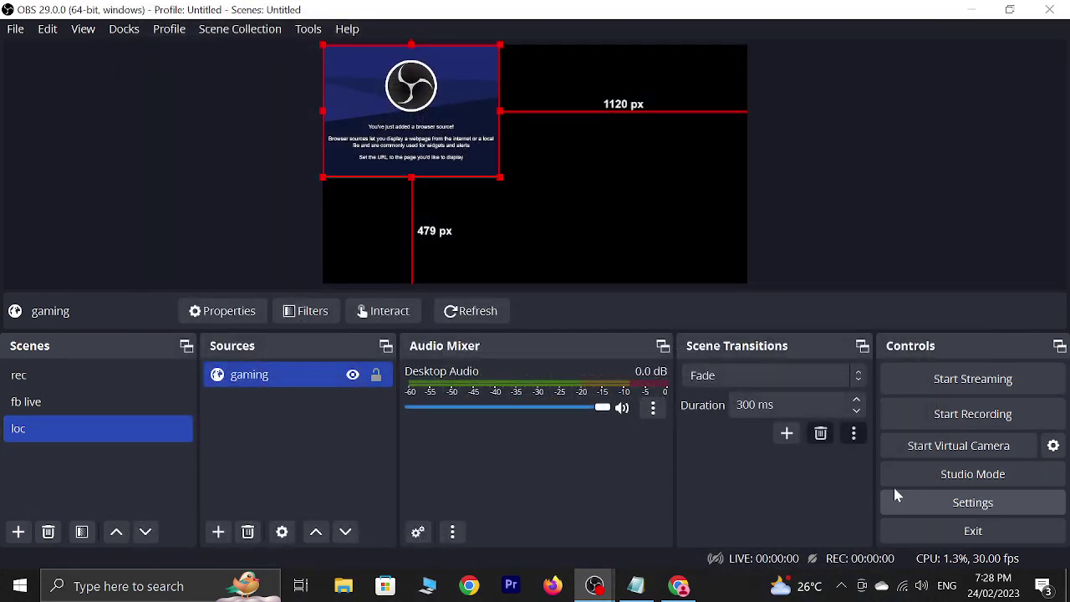
left_click(897, 498)
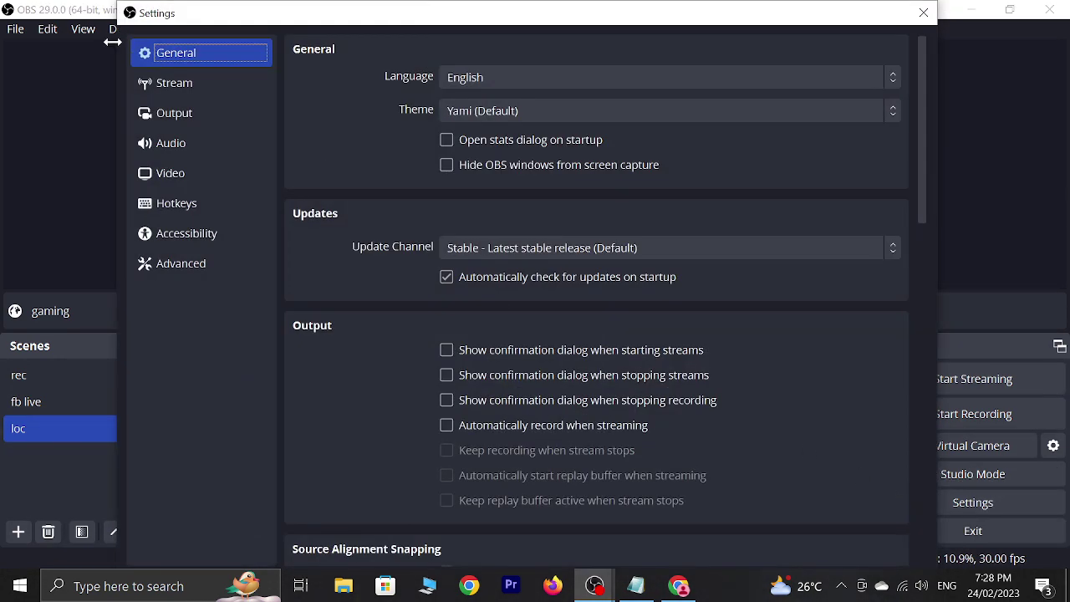
left_click(163, 81)
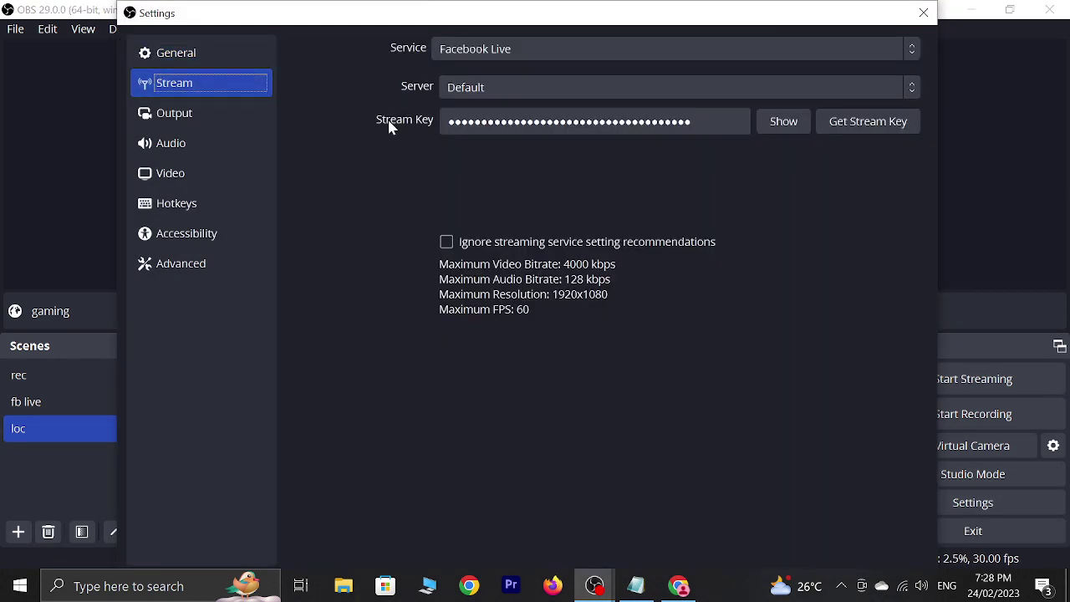
double_click(568, 121)
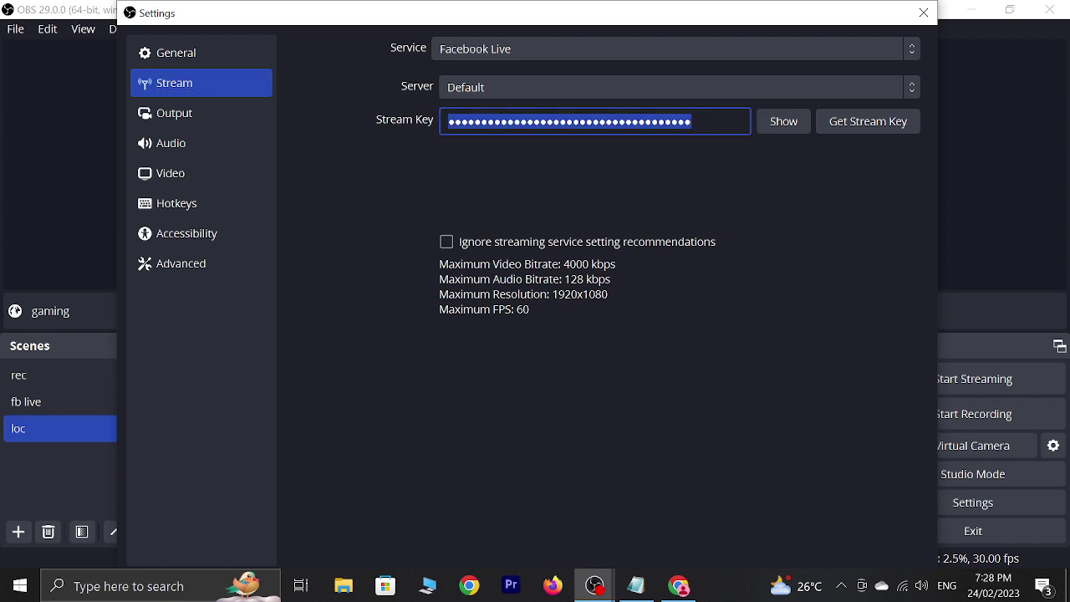
key("BackSpace")
right_click(512, 124)
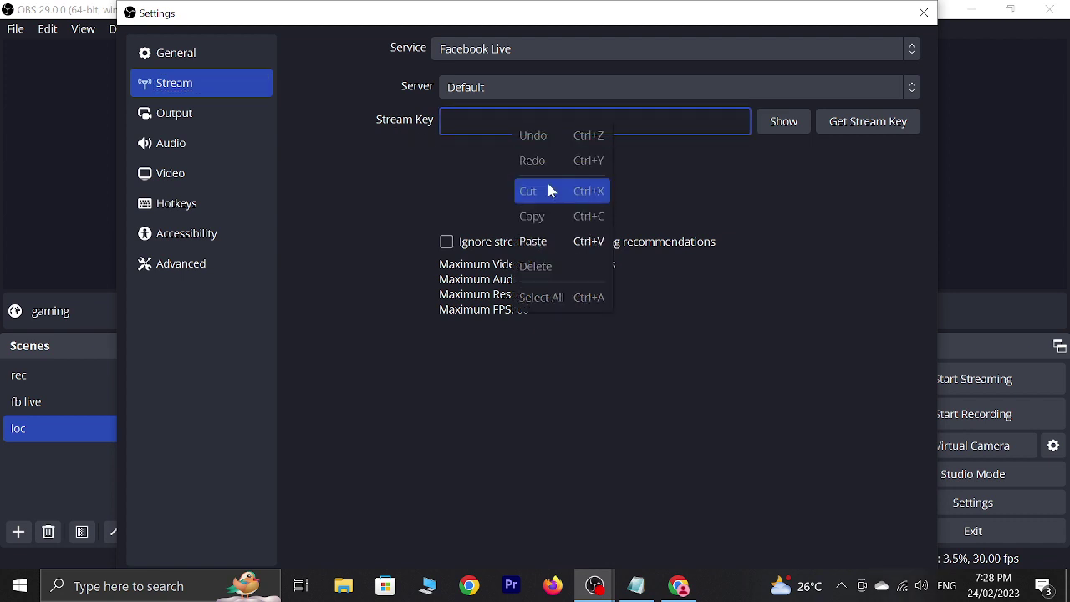
left_click(549, 242)
Apply and confirm the OBS stream settings, and switch back to the Facebook live video page in Chrome
left_click_drag(535, 12, 547, 53)
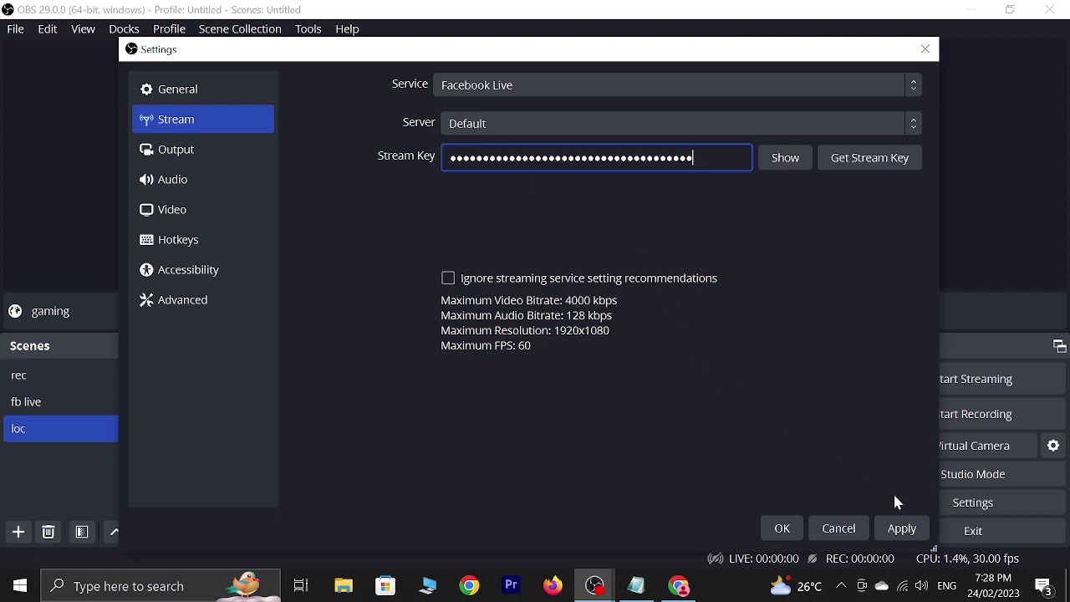
left_click(901, 528)
left_click(783, 528)
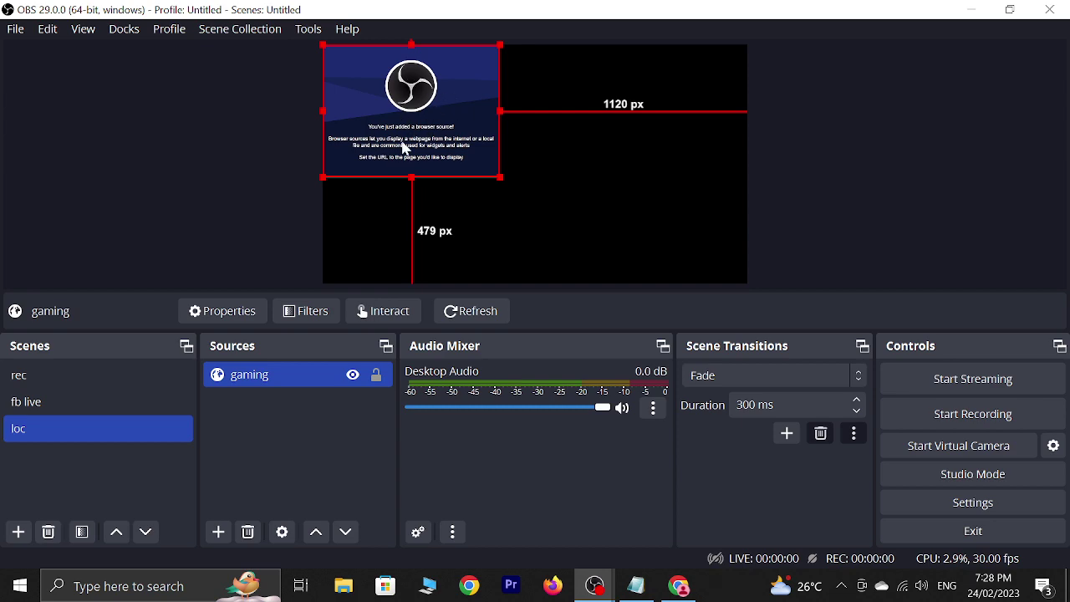
left_click(674, 587)
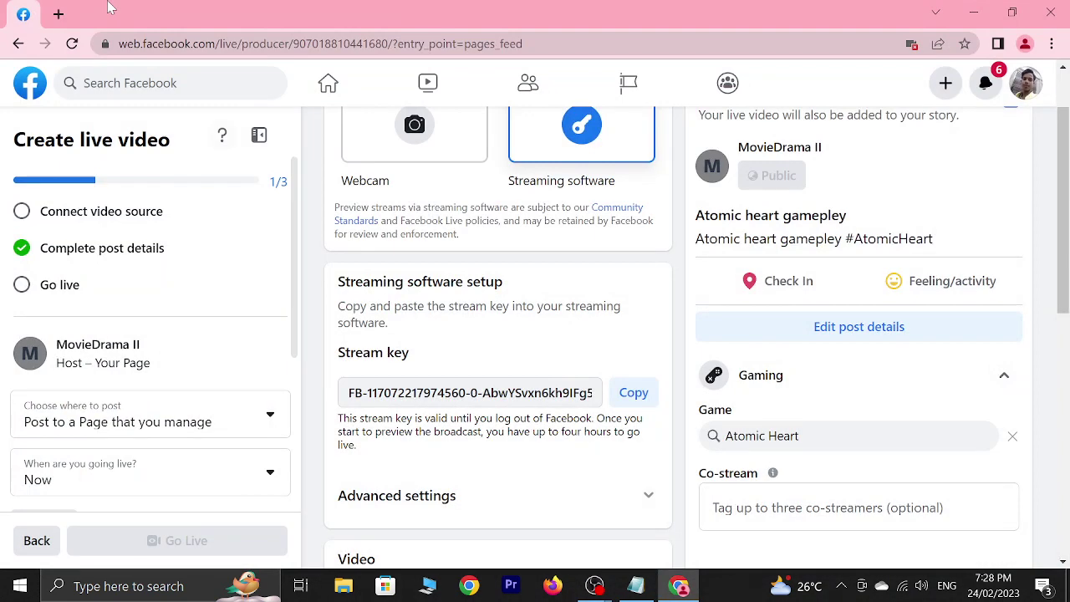
Open a new Chrome tab and go to YouTube from the earlier search suggestions
left_click(59, 14)
left_click(401, 351)
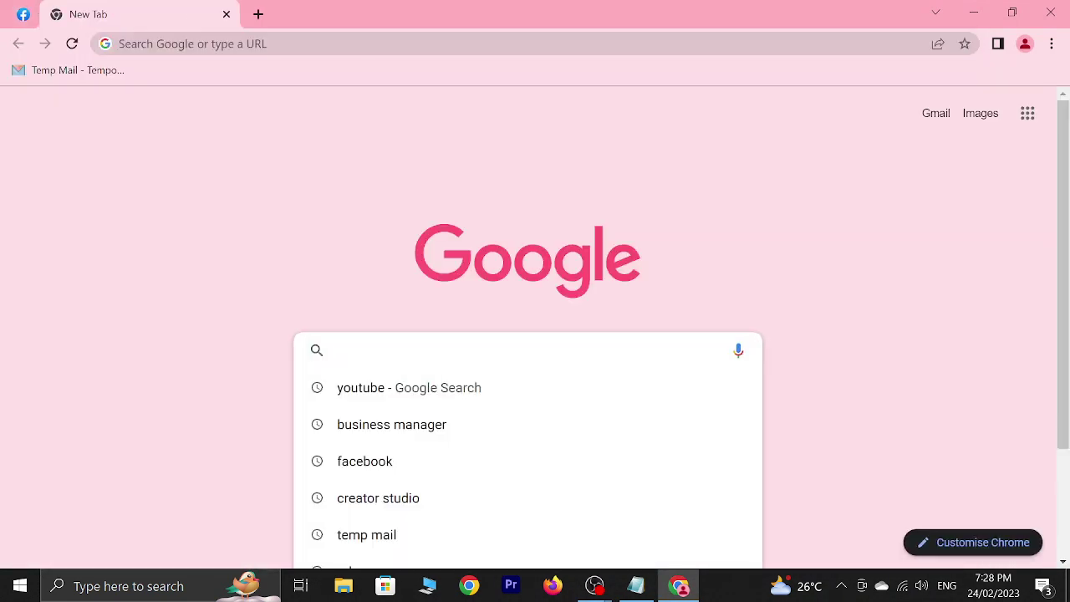
left_click(397, 388)
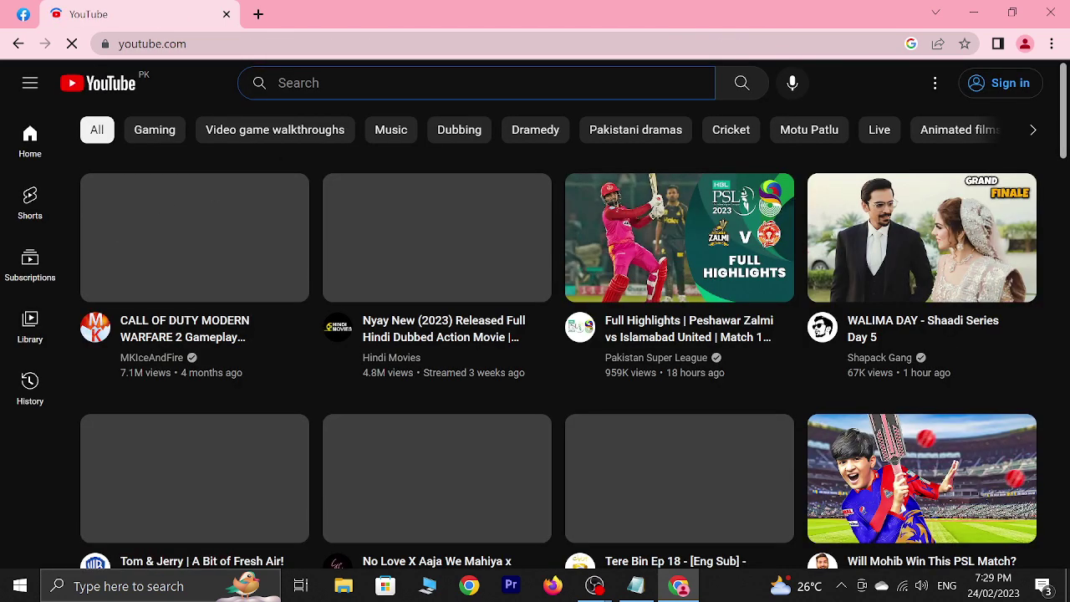
Search YouTube for "mkiceandfire" and open the MKIceAndFire channel page
type("mkic")
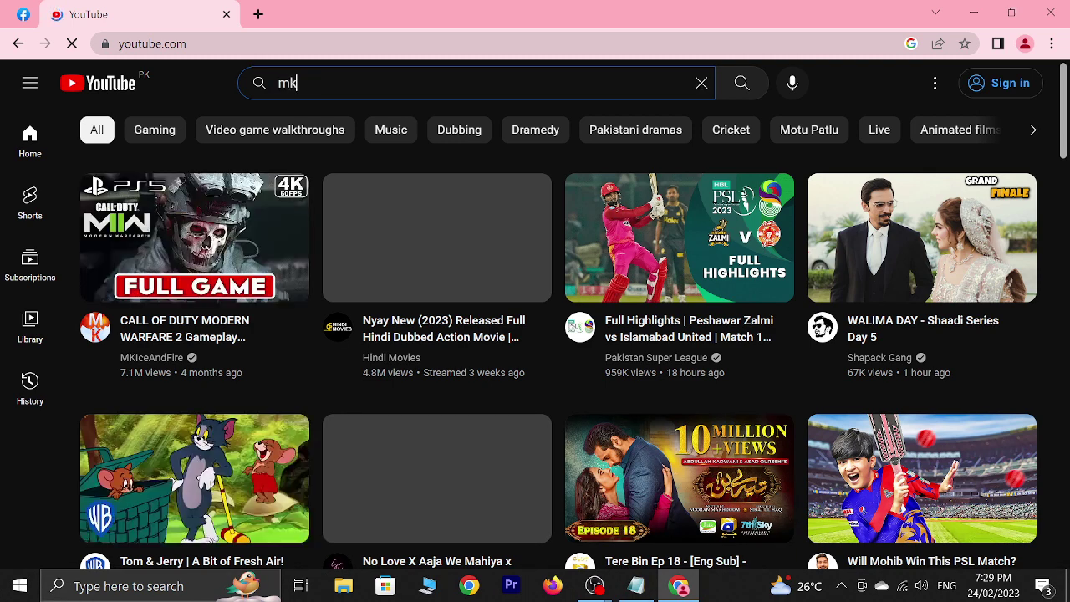
type("e")
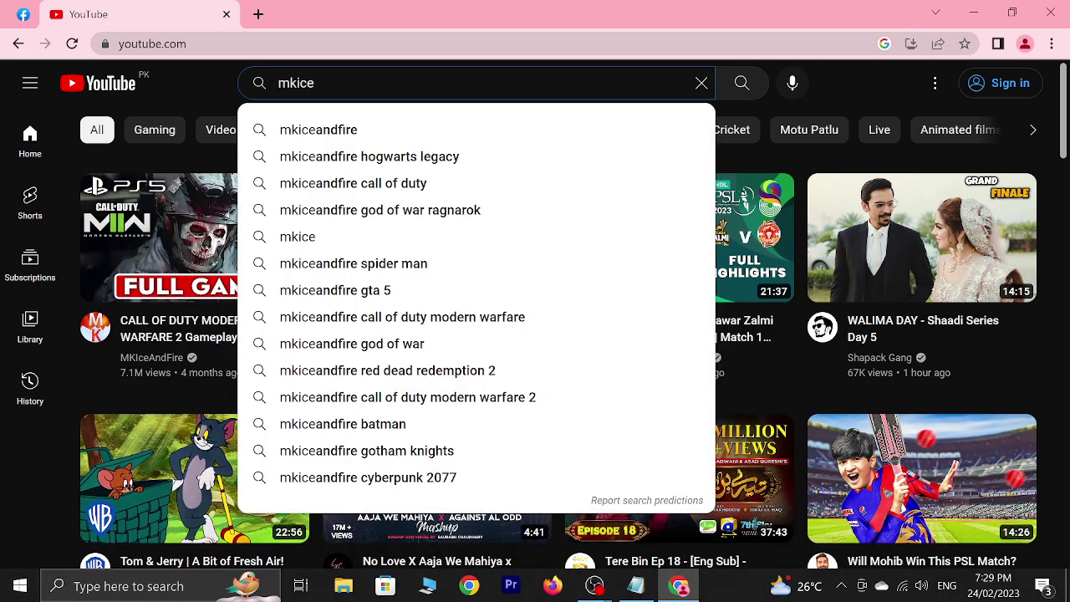
left_click(339, 129)
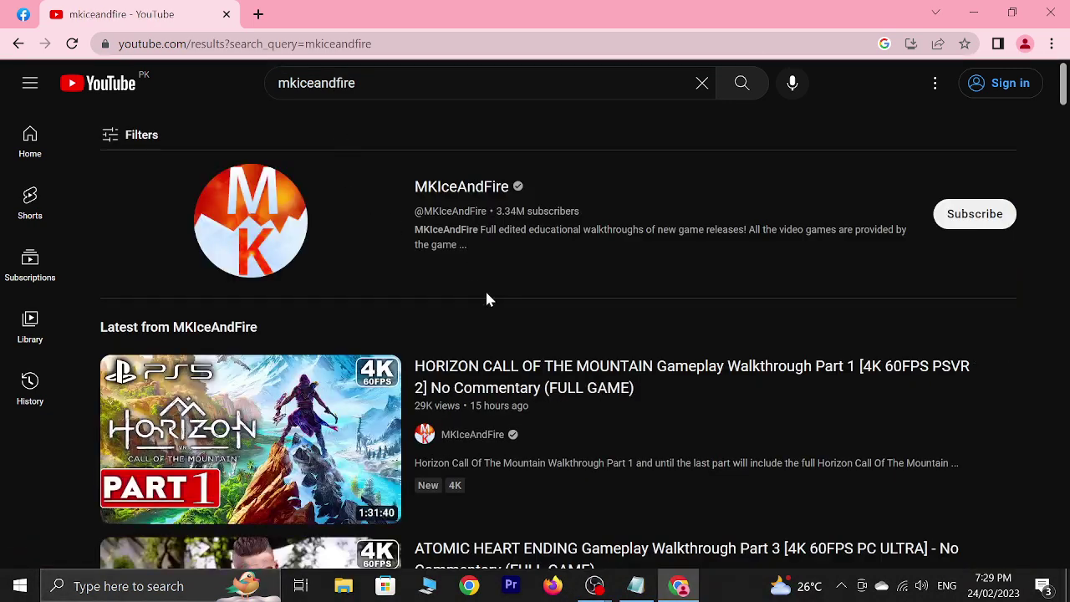
left_click(477, 198)
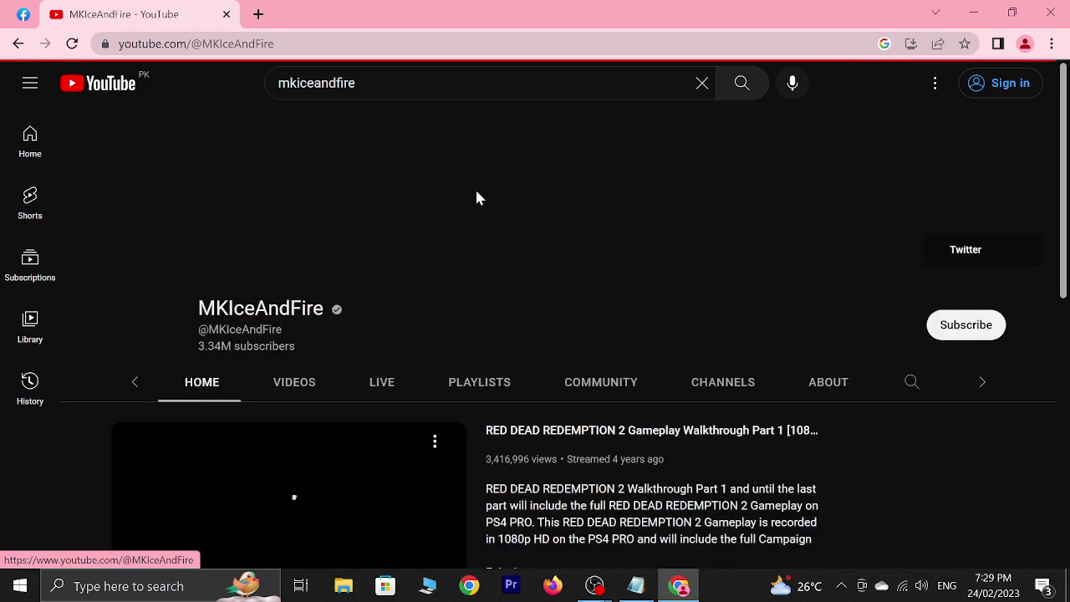
Pause the channel trailer and copy the share link of the full-game ATOMIC HEART Gameplay Walkthrough Part 1 video
scroll(517, 289, "down", 3)
left_click(138, 356)
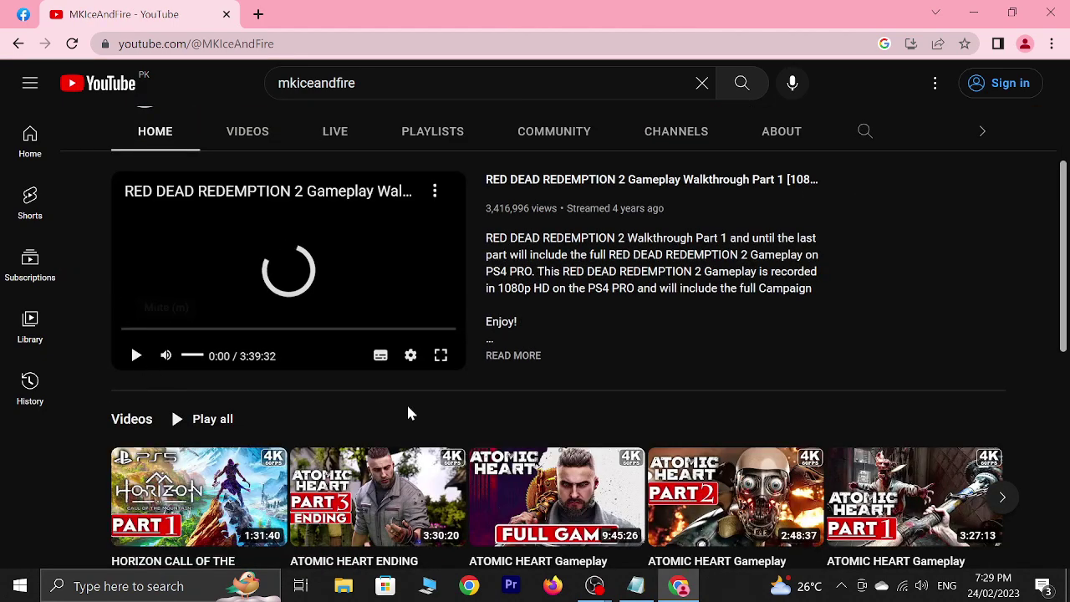
scroll(518, 418, "down", 2)
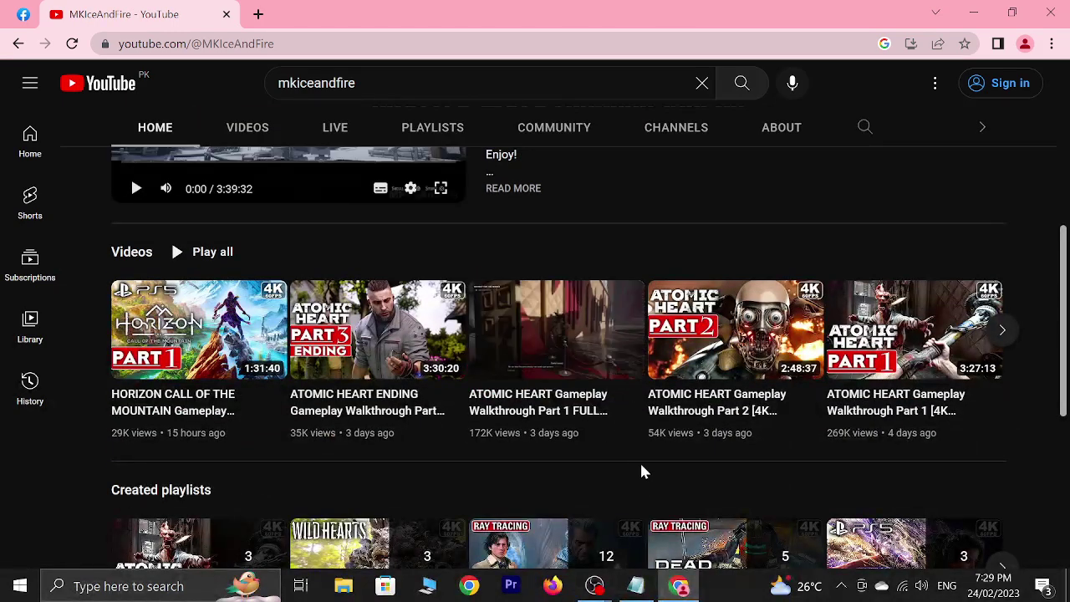
left_click(635, 395)
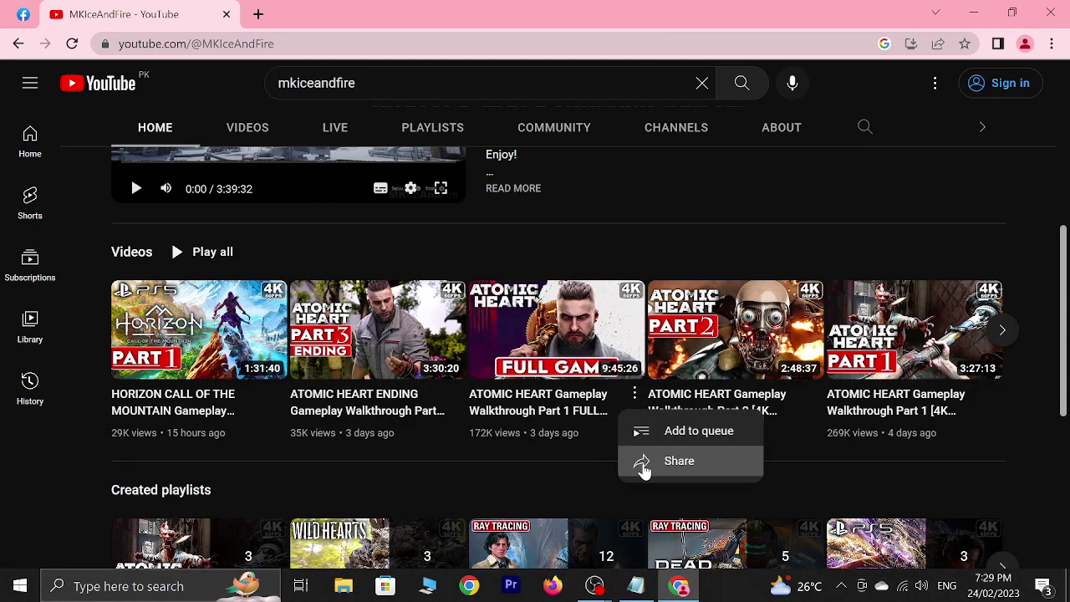
left_click(642, 465)
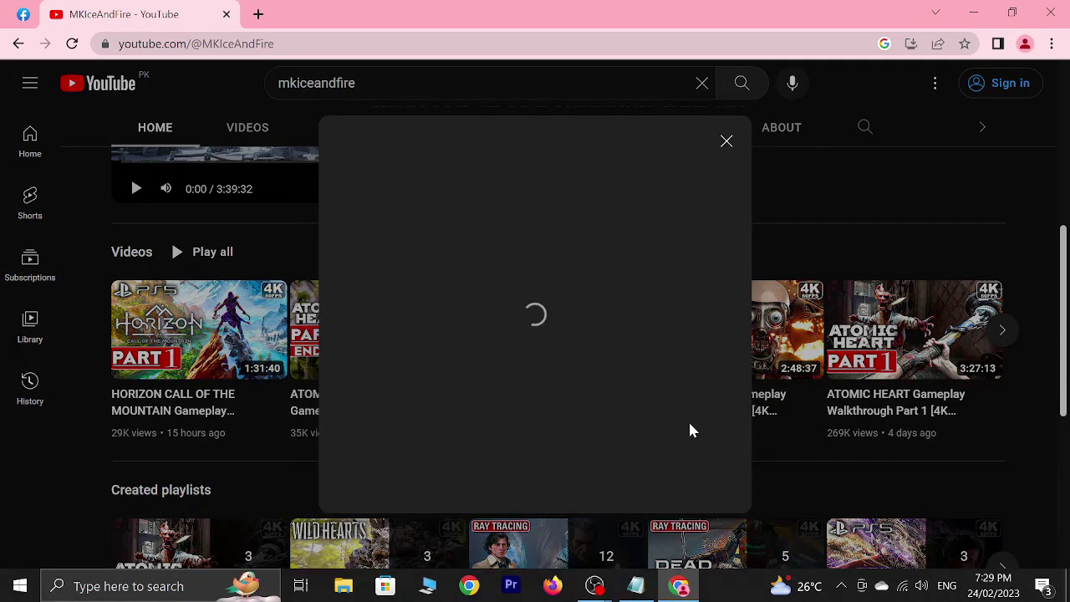
left_click(696, 346)
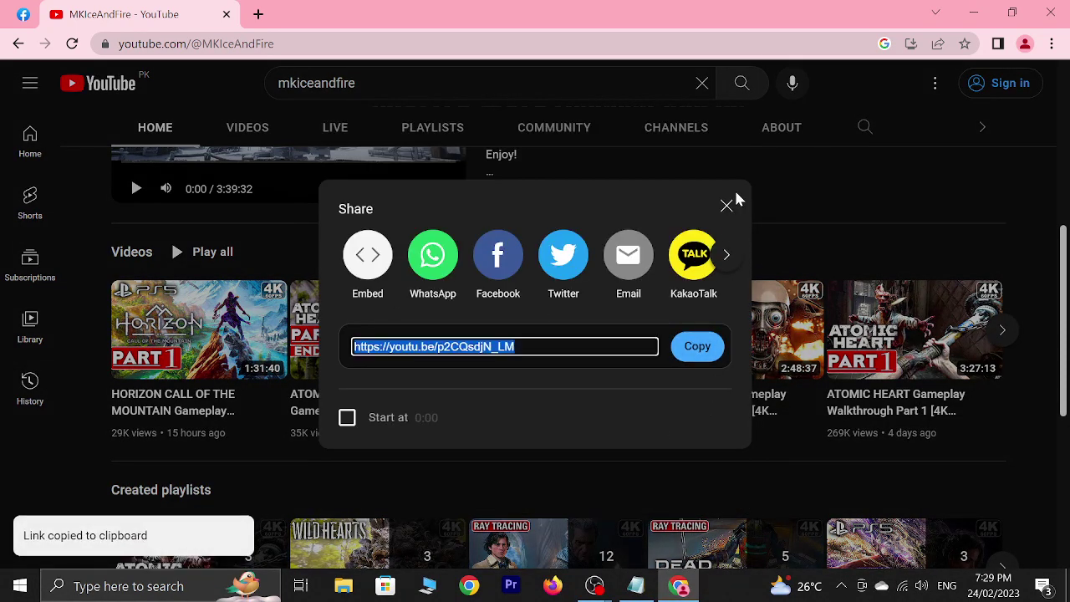
left_click(727, 206)
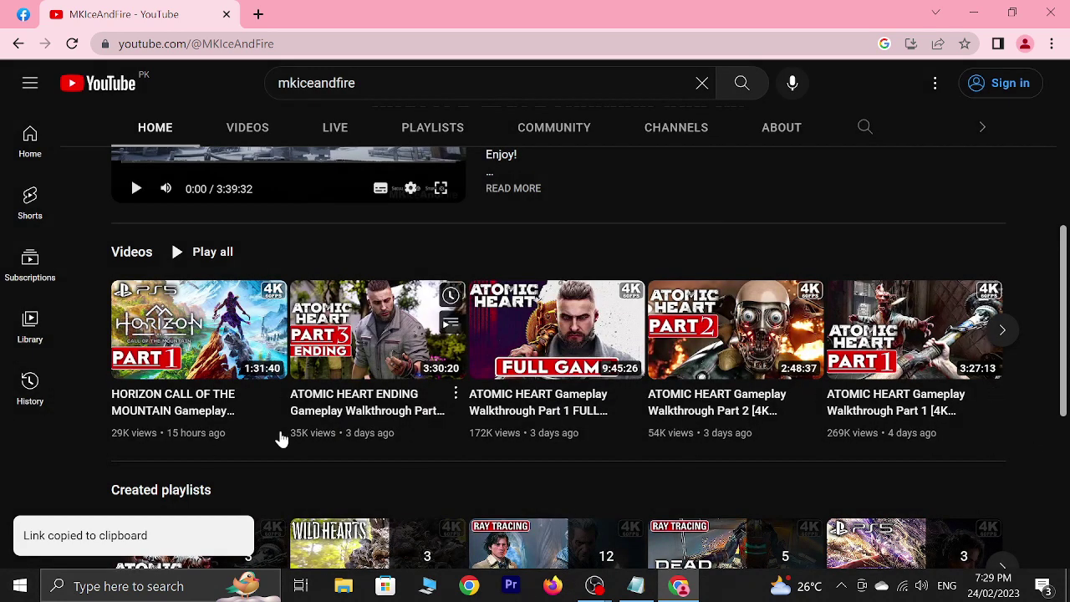
Close the YouTube tab and switch to the OBS window that shows the loc scene
left_click(225, 15)
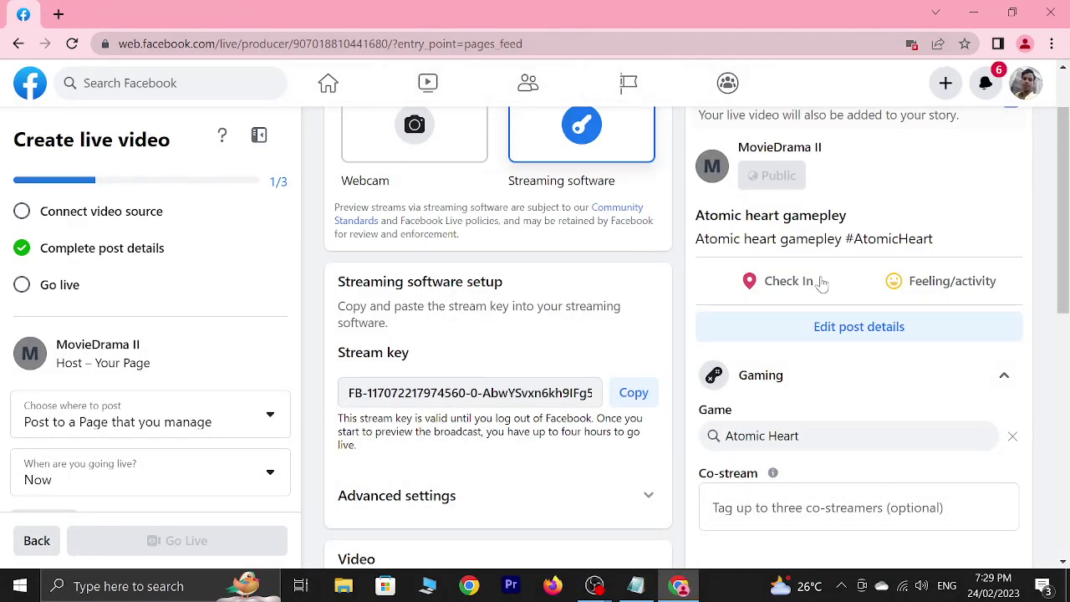
mouse_move(602, 590)
left_click(553, 520)
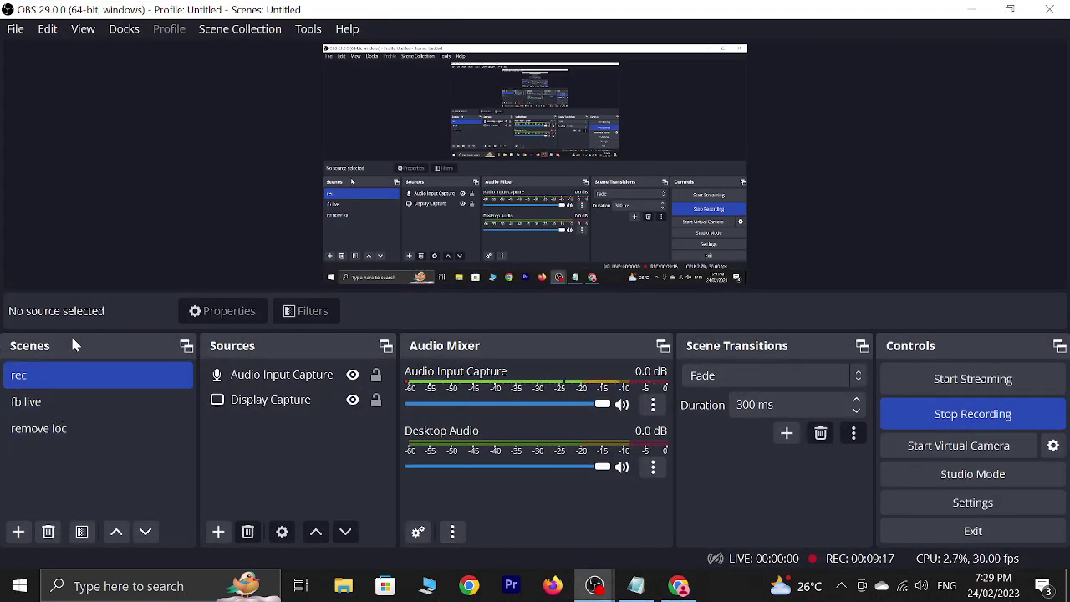
left_click(216, 401)
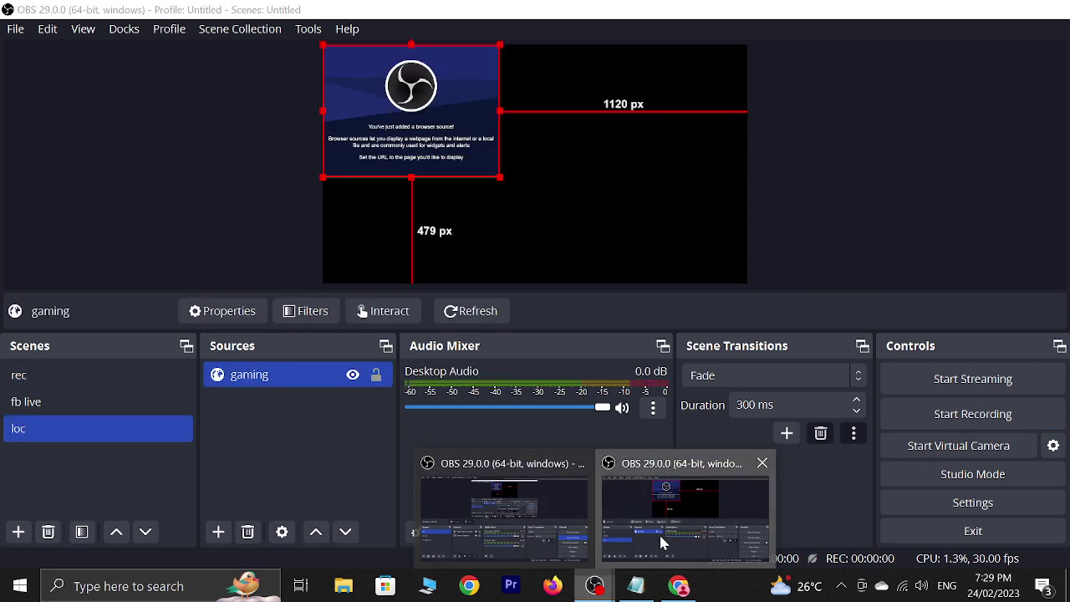
left_click(629, 535)
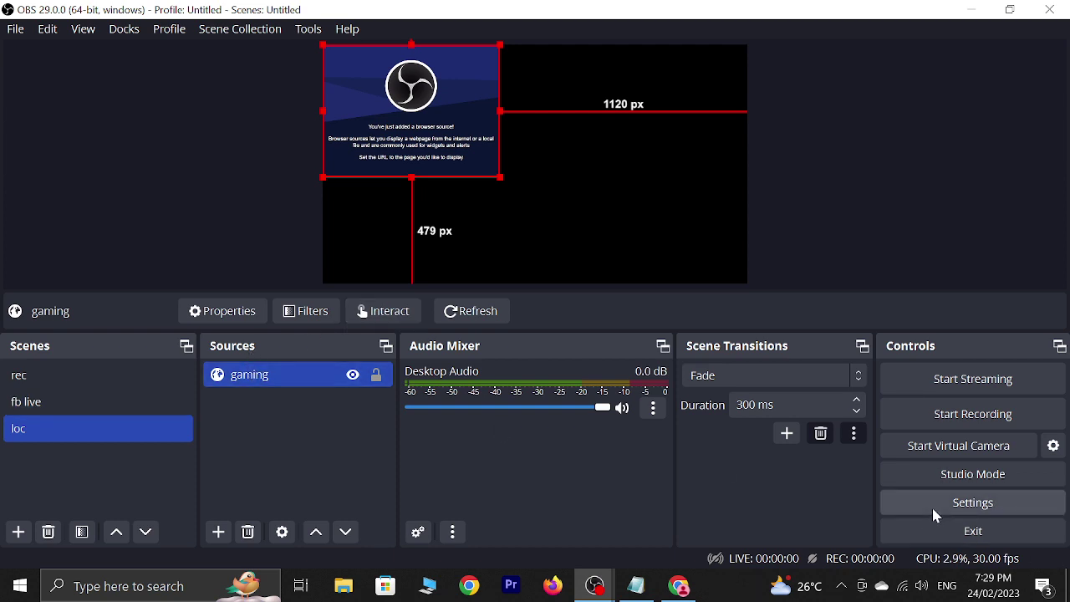
double_click(264, 376)
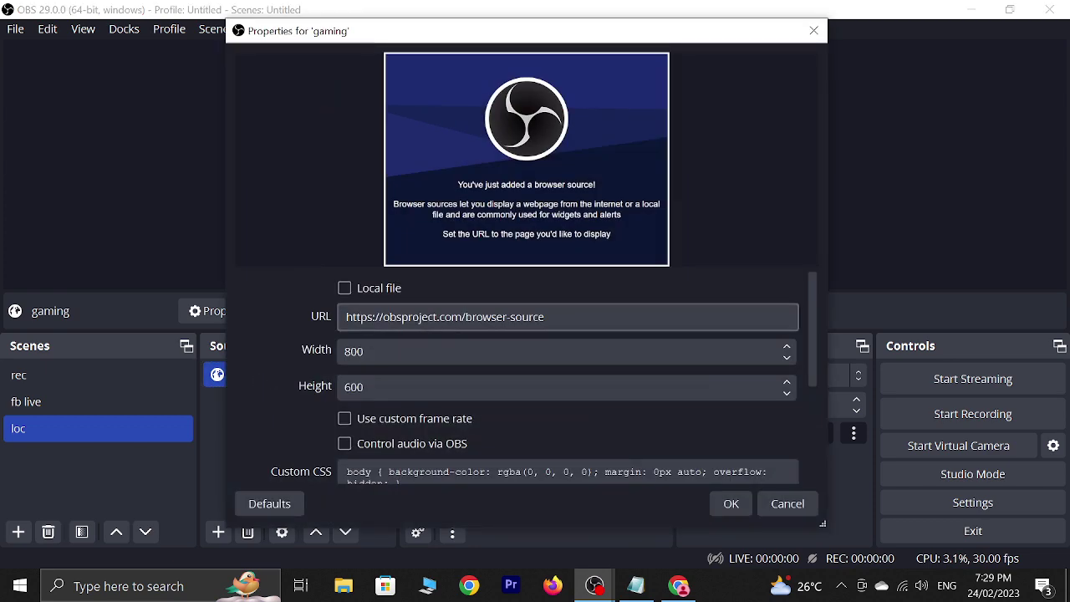
triple_click(389, 317)
right_click(385, 324)
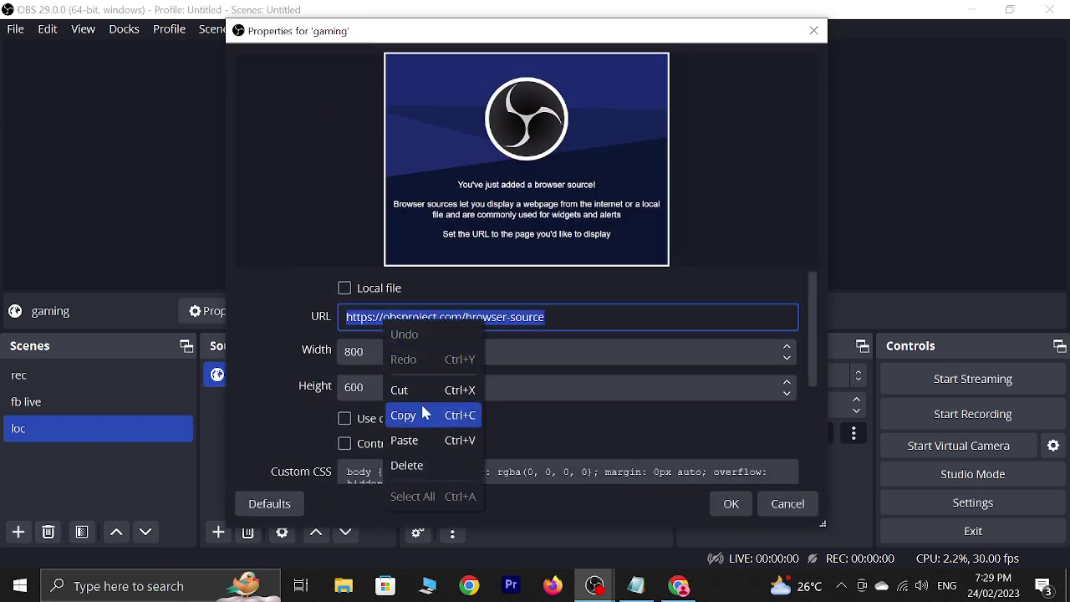
left_click(407, 439)
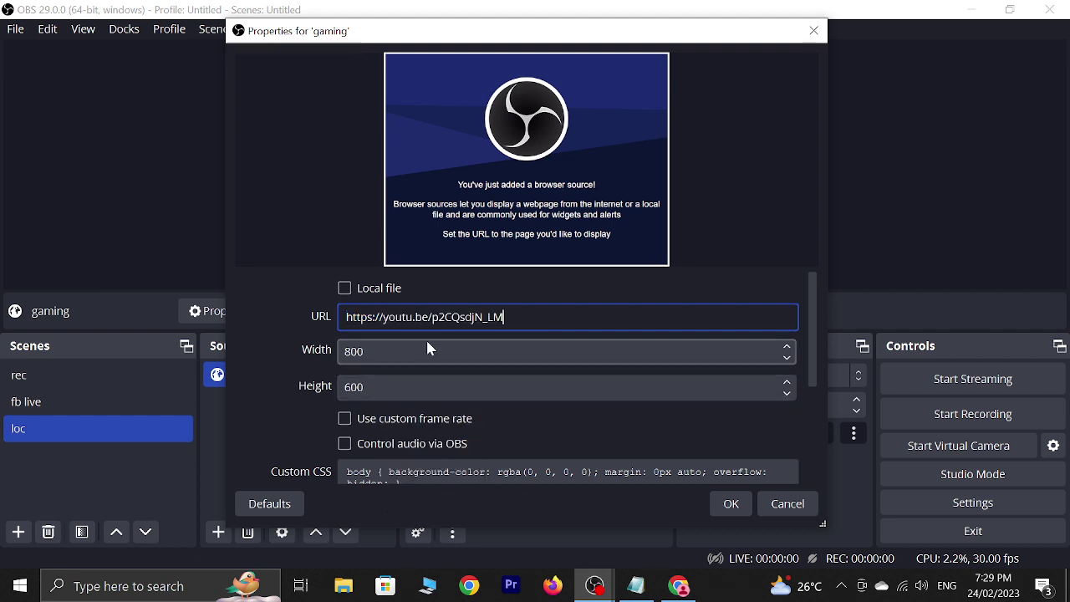
Set the gaming source's width to 1280 and height to 720, enable Control audio via OBS, and confirm the properties
key("Tab")
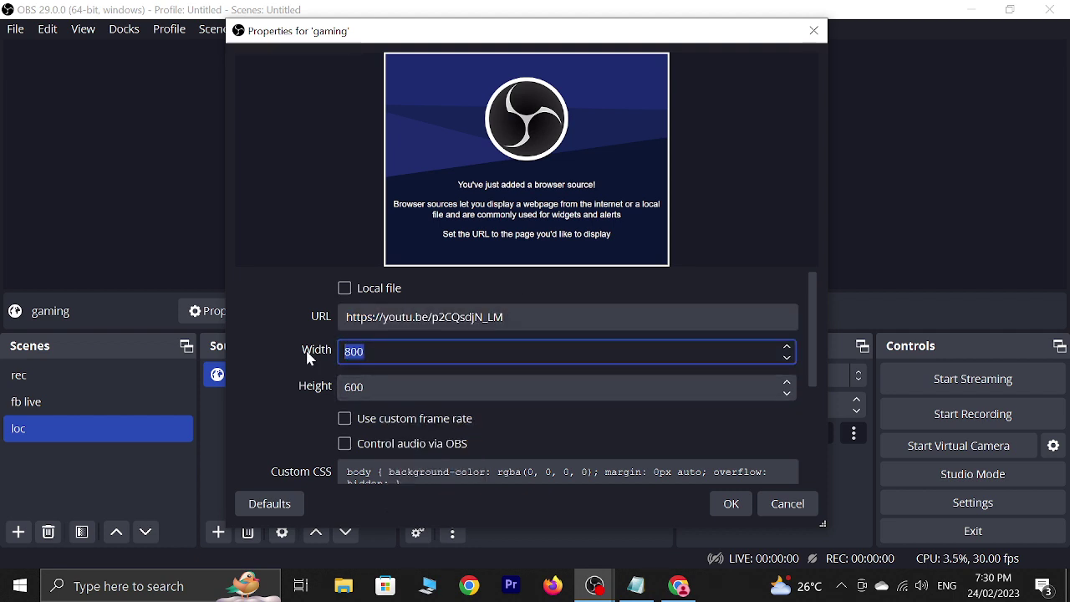
type("12")
key("Tab")
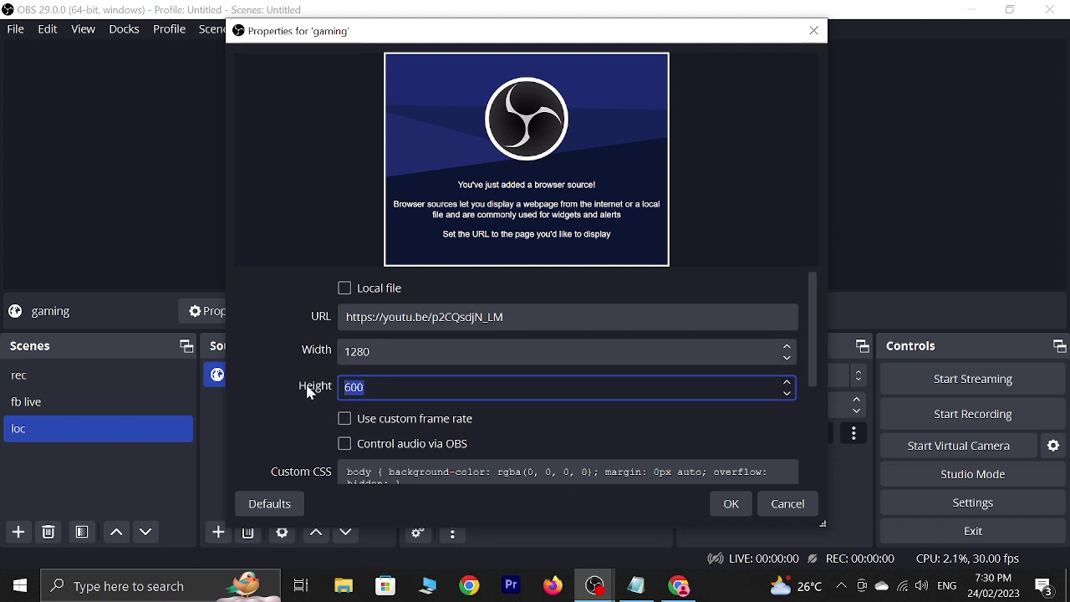
type("720")
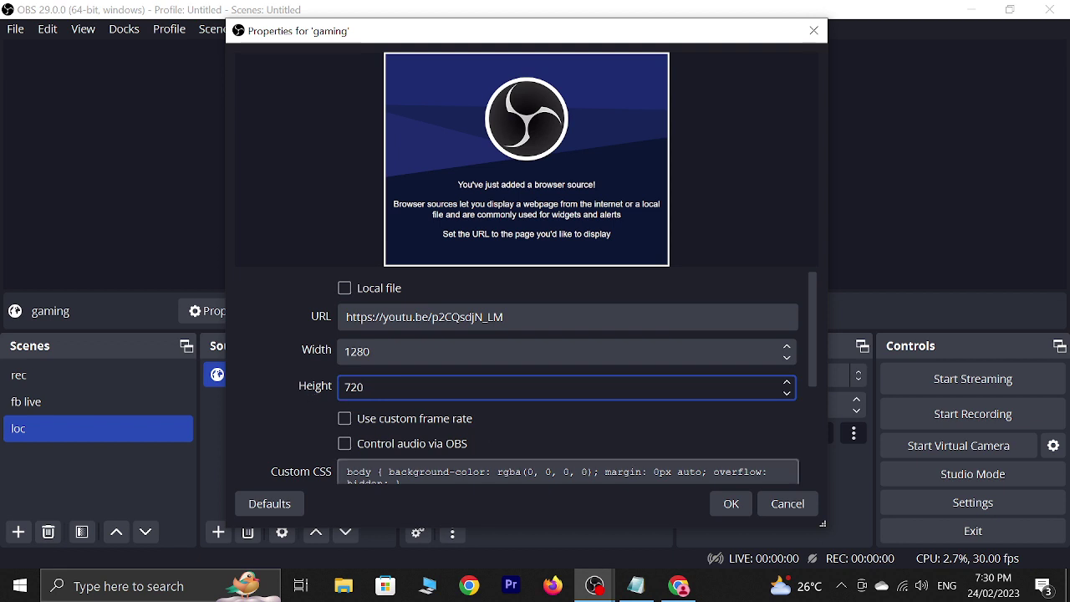
left_click(346, 443)
left_click(731, 504)
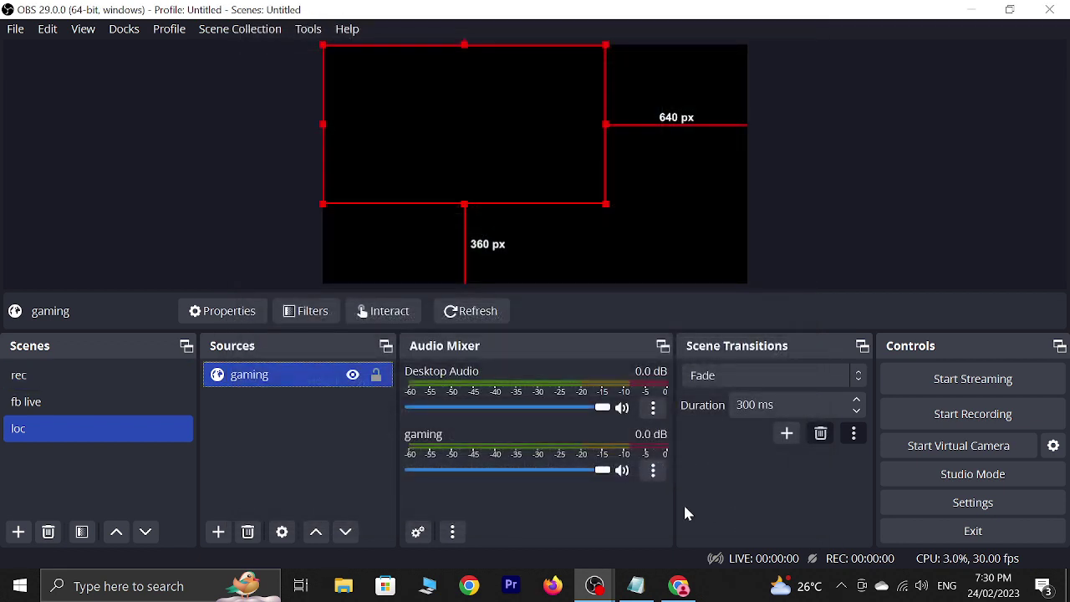